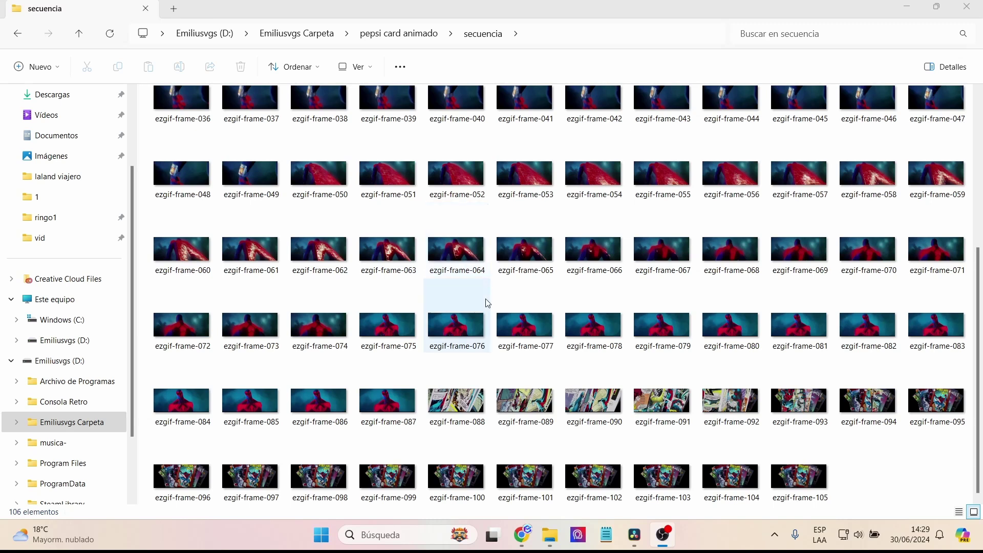
# Open a frame from the secuencia folder and browse back and forth through the numbered image sequence to examine its frame-by-frame motion
pyautogui.click(371, 390)
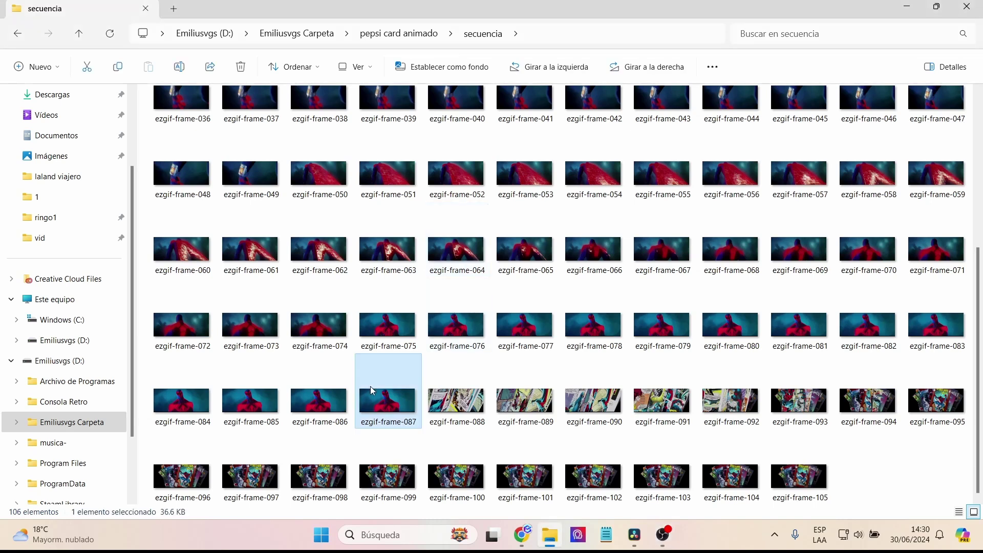
pyautogui.doubleClick(372, 391)
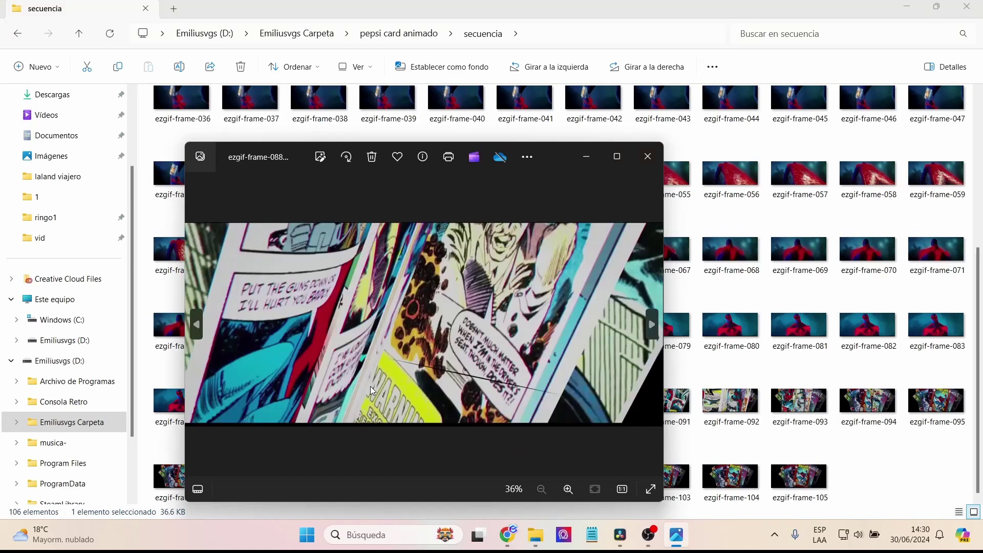
pyautogui.press('Left')
pyautogui.press('Left')
pyautogui.press('Left')
pyautogui.press('Left')
pyautogui.press('Left')
pyautogui.press('Left')
pyautogui.press('Left')
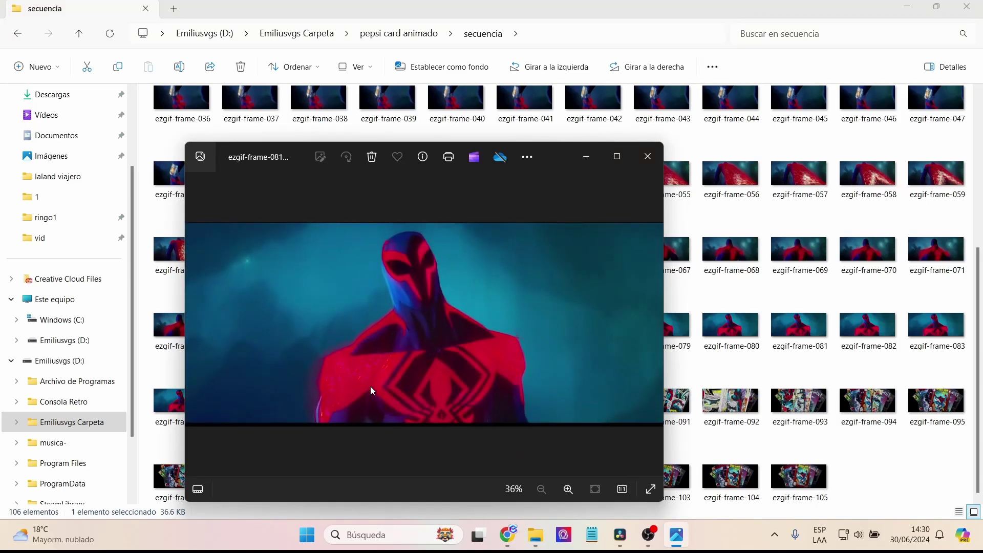
pyautogui.press('Left')
pyautogui.press('Left')
pyautogui.press('Left')
pyautogui.press('Left')
pyautogui.press('Left')
pyautogui.press('Left')
pyautogui.press('Left')
pyautogui.press('Left')
pyautogui.press('Left')
pyautogui.press('Left')
pyautogui.press('Left')
pyautogui.press('Left')
pyautogui.press('Left')
pyautogui.press('Left')
pyautogui.press('Left')
pyautogui.press('Left')
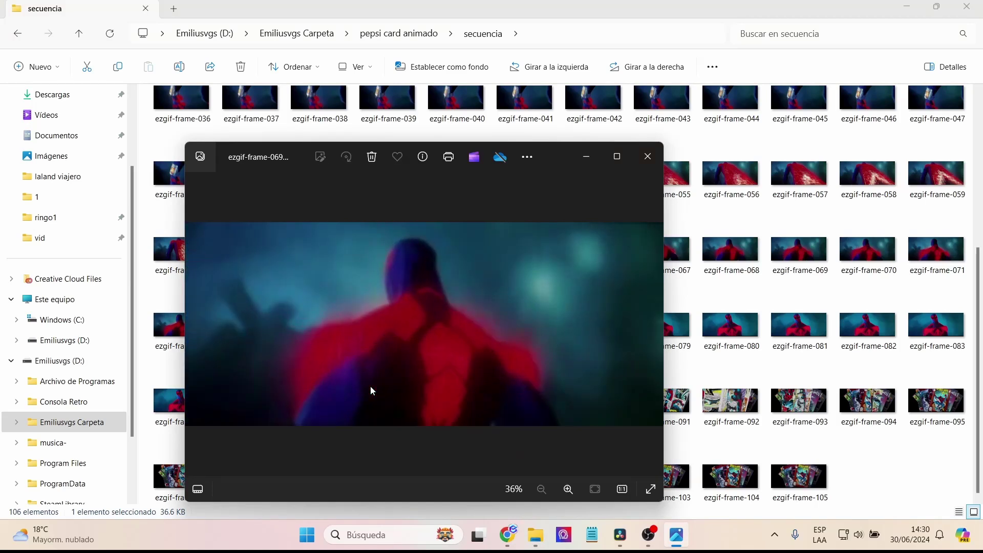
pyautogui.press('Left')
pyautogui.press('Left')
pyautogui.press('Left')
pyautogui.press('Left')
pyautogui.press('Left')
pyautogui.press('Left')
pyautogui.press('Left')
pyautogui.press('Left')
pyautogui.press('Right')
pyautogui.press('Right')
pyautogui.press('Right')
pyautogui.press('Right')
pyautogui.press('Right')
pyautogui.press('Right')
pyautogui.press('Right')
pyautogui.press('Right')
pyautogui.press('Right')
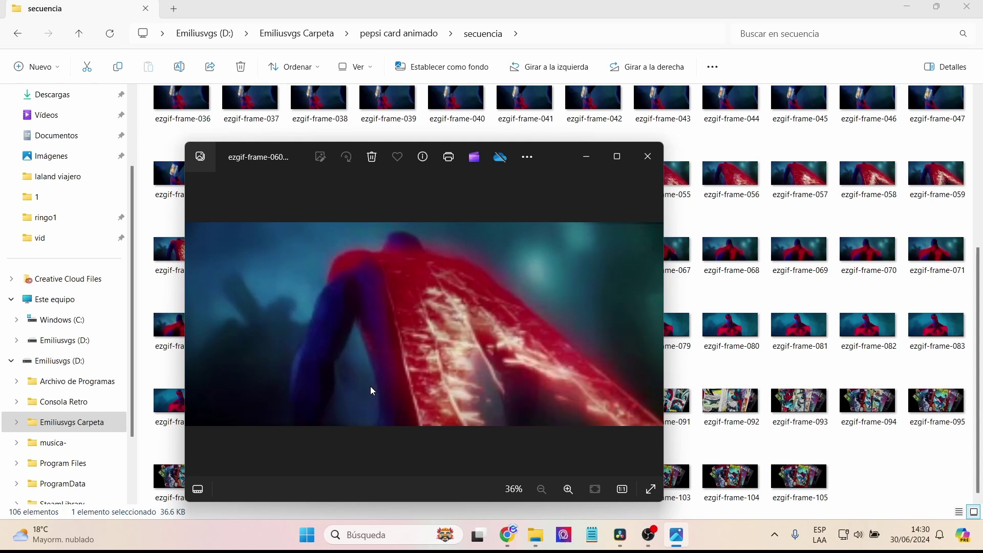
pyautogui.press('Right')
pyautogui.press('Right')
pyautogui.press('Right')
pyautogui.press('Right')
pyautogui.press('Right')
pyautogui.press('Right')
pyautogui.press('Right')
pyautogui.press('Right')
pyautogui.press('Right')
pyautogui.press('Right')
pyautogui.press('Right')
pyautogui.press('Right')
pyautogui.press('Right')
pyautogui.press('Right')
pyautogui.press('Right')
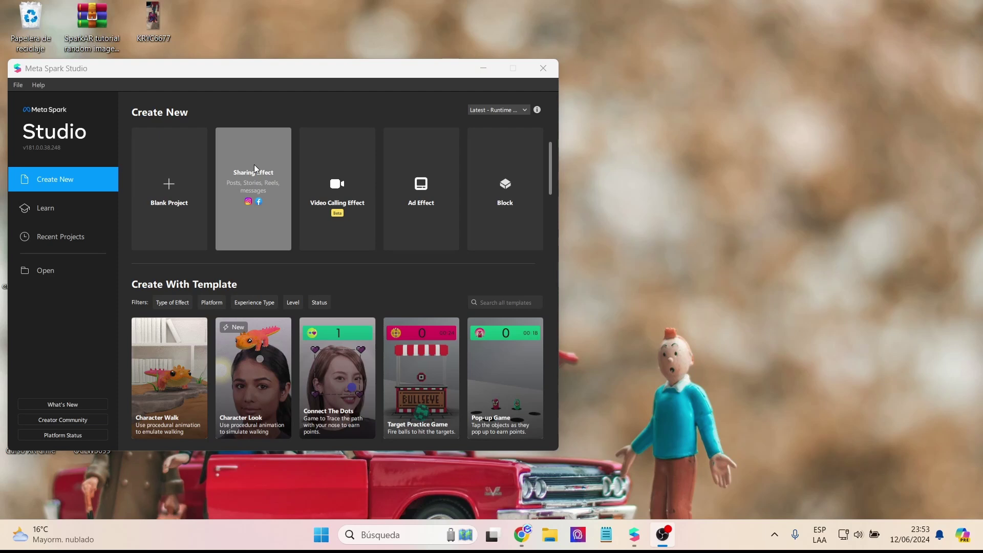
# Create a new Sharing Effect project in Meta Spark Studio and enlarge the effect preview
pyautogui.click(254, 165)
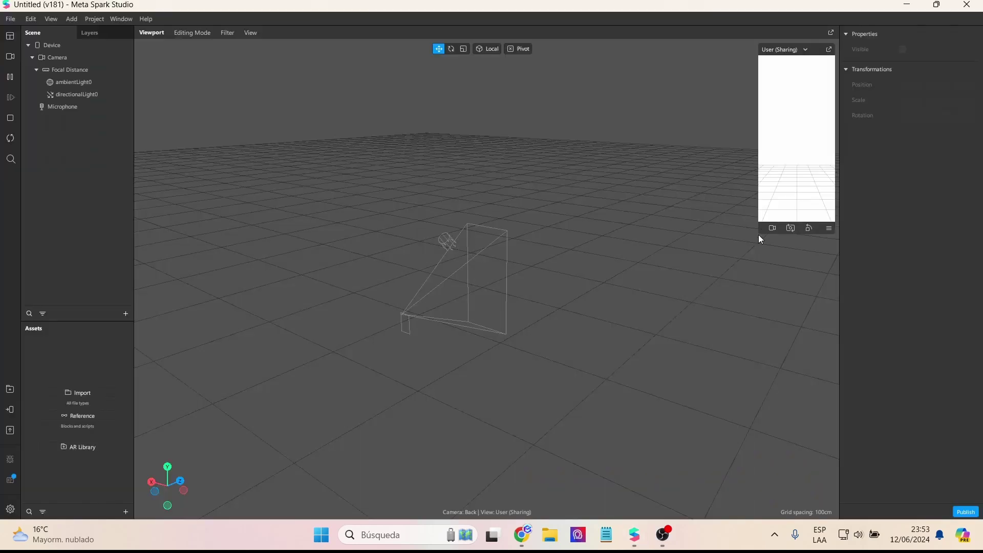
pyautogui.moveTo(759, 236); pyautogui.dragTo(702, 300)
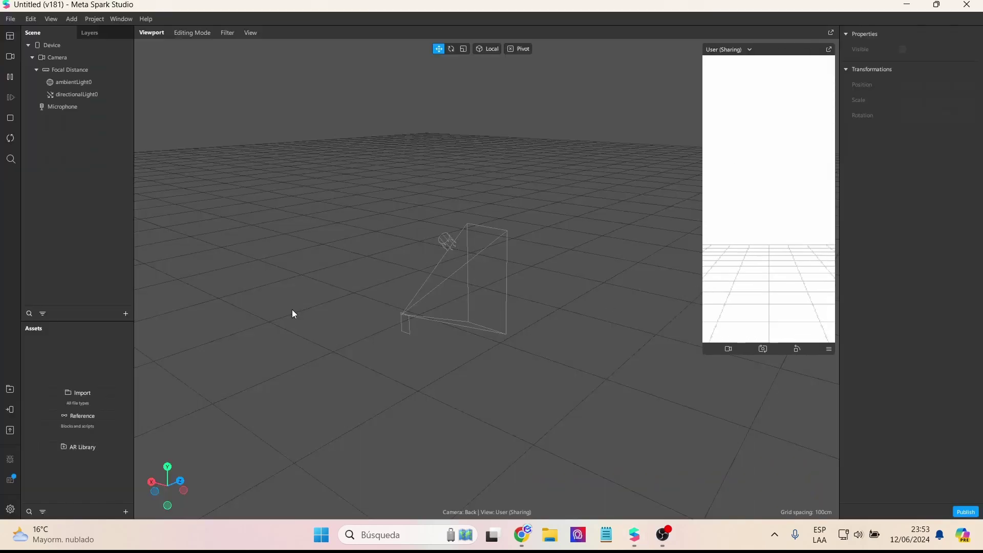
# Add a Target Tracker to the scene and assign the spiderman2099 image as its target texture
pyautogui.click(126, 314)
pyautogui.click(110, 176)
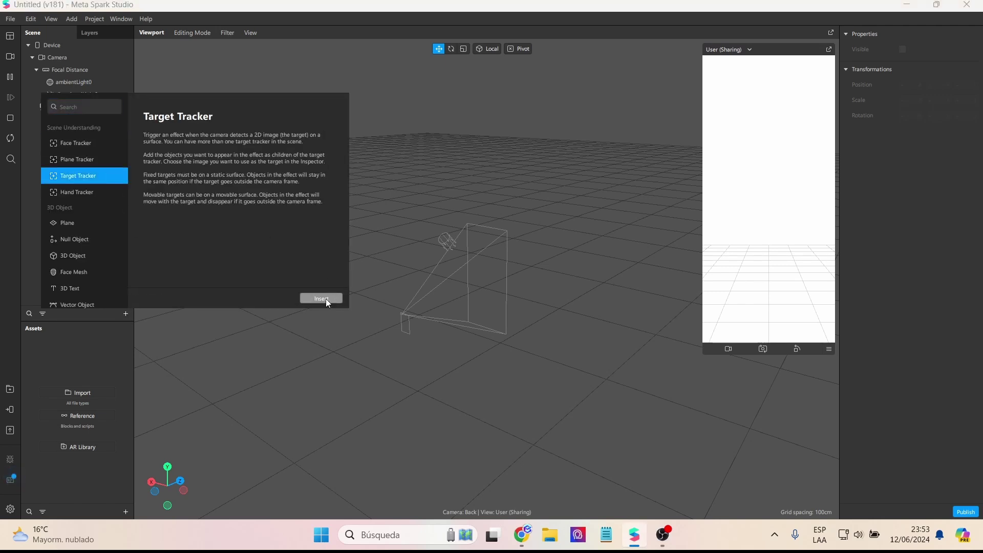
pyautogui.click(321, 299)
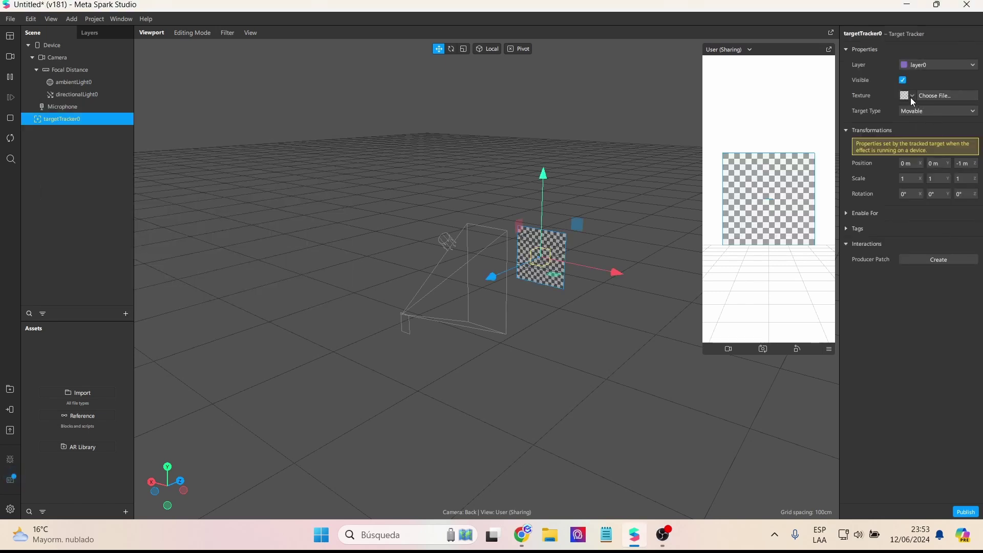
pyautogui.click(911, 97)
pyautogui.click(930, 107)
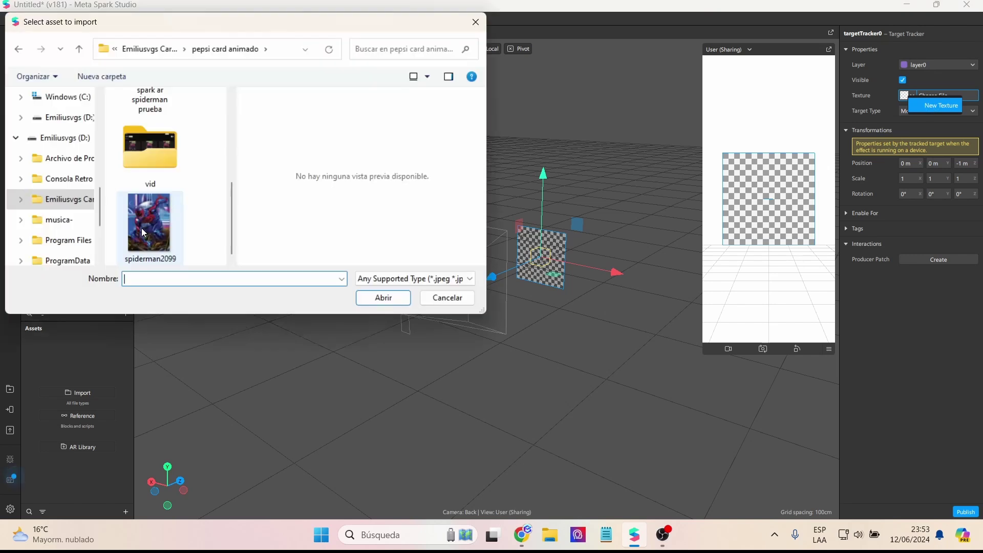
pyautogui.click(146, 225)
pyautogui.click(400, 303)
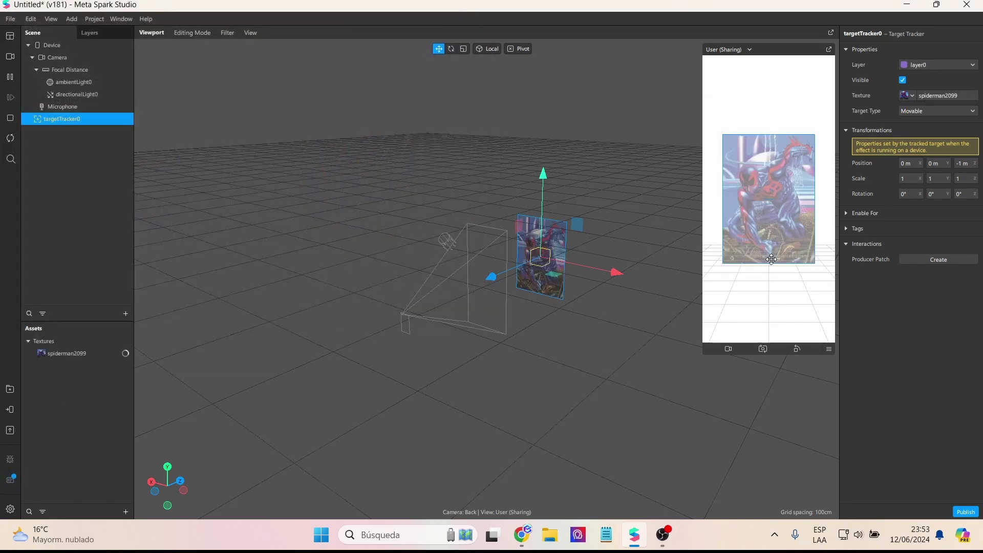
# Add a plane as a child of the target tracker
pyautogui.click(103, 179)
pyautogui.click(60, 119)
pyautogui.rightClick(59, 119)
pyautogui.moveTo(93, 132)
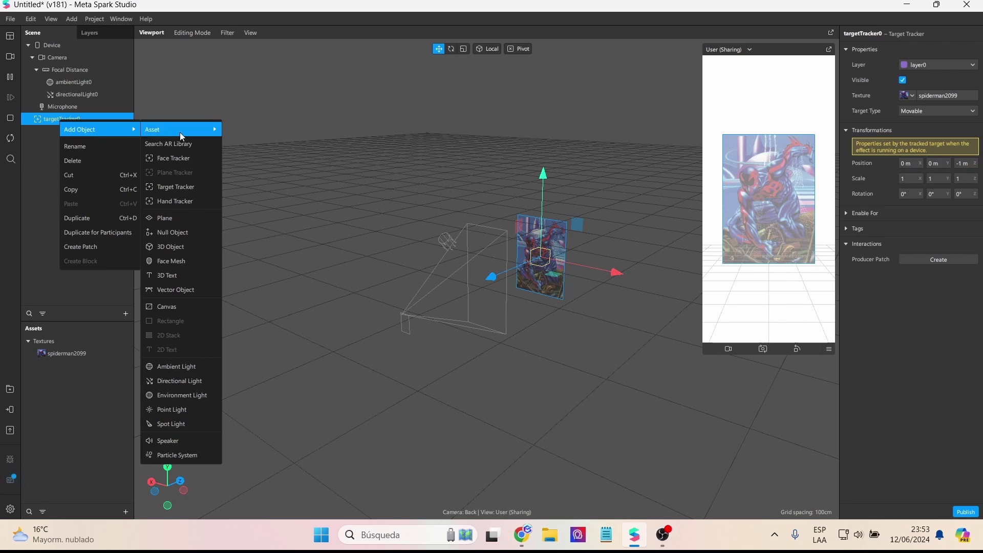
pyautogui.click(194, 218)
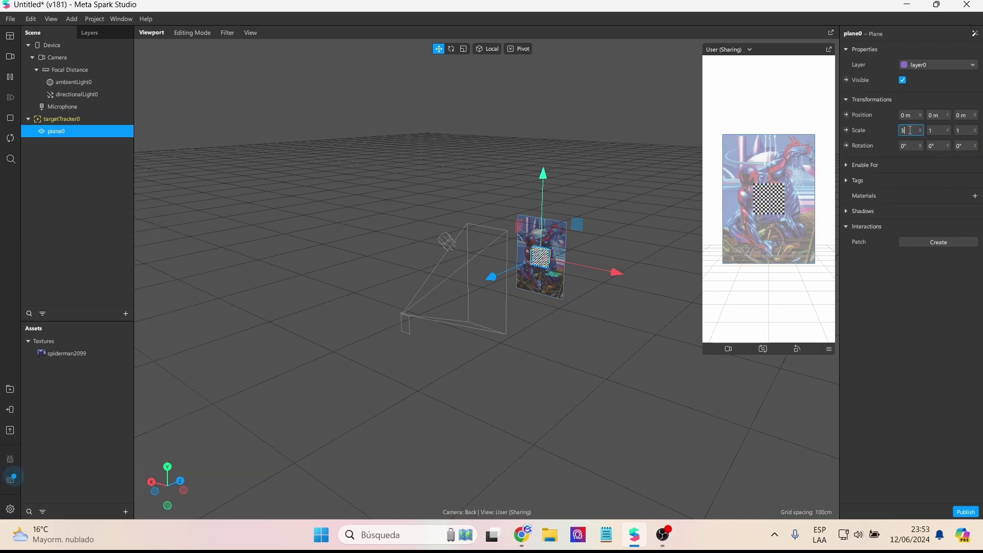
# Scale the plane to 3.2 by 4.5 and move it behind the target image, to a Z position of about -0.019
pyautogui.press('Return')
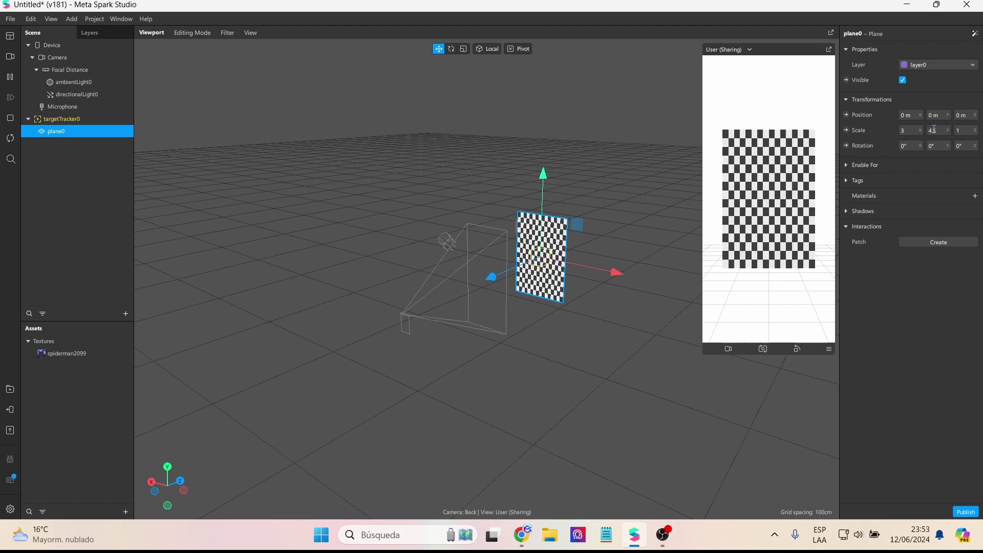
pyautogui.write('.2')
pyautogui.press('Return')
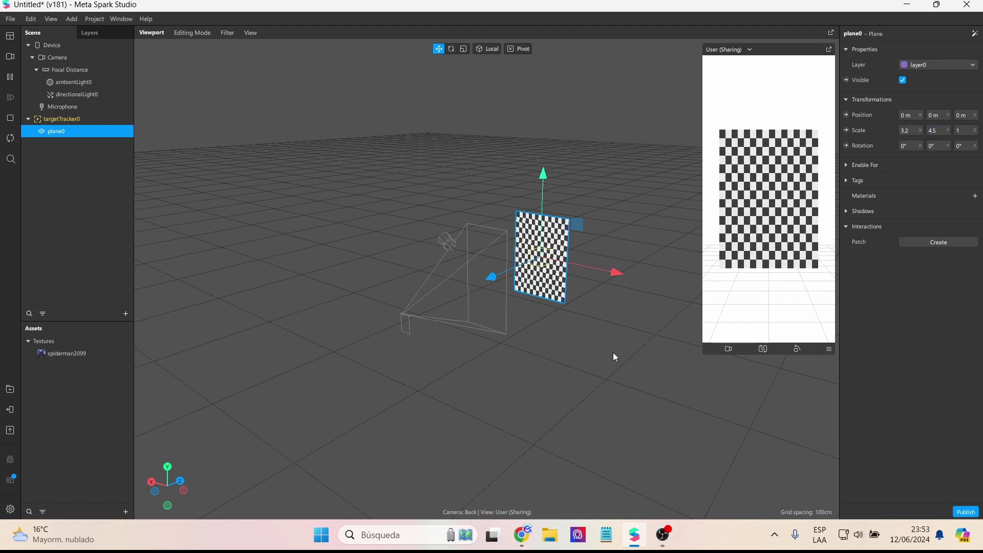
pyautogui.moveTo(613, 352); pyautogui.dragTo(516, 288, button='middle')
pyautogui.moveTo(498, 277); pyautogui.dragTo(502, 276)
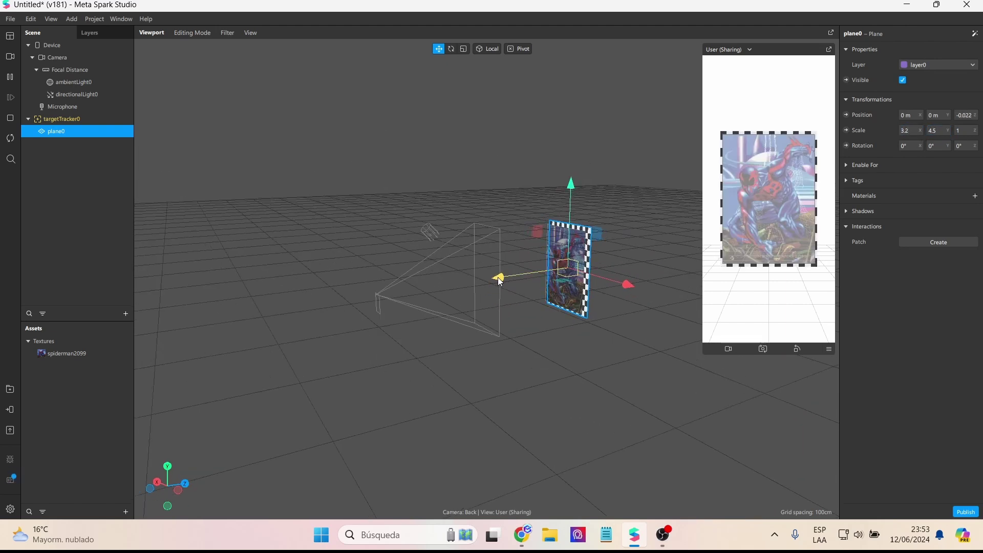
# Give the plane a new material with the Flat shader type and the red colour #ff0000
pyautogui.click(975, 196)
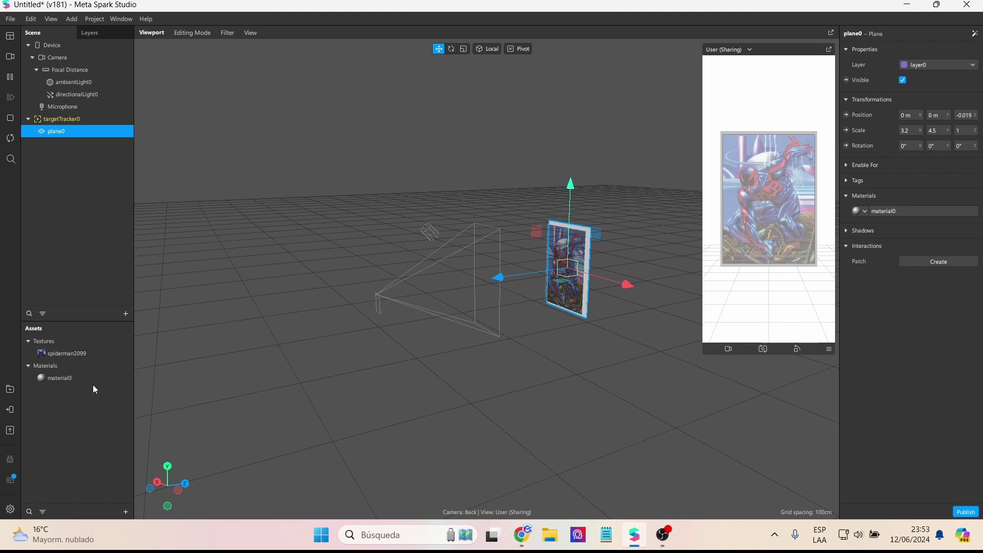
pyautogui.click(65, 379)
pyautogui.click(921, 51)
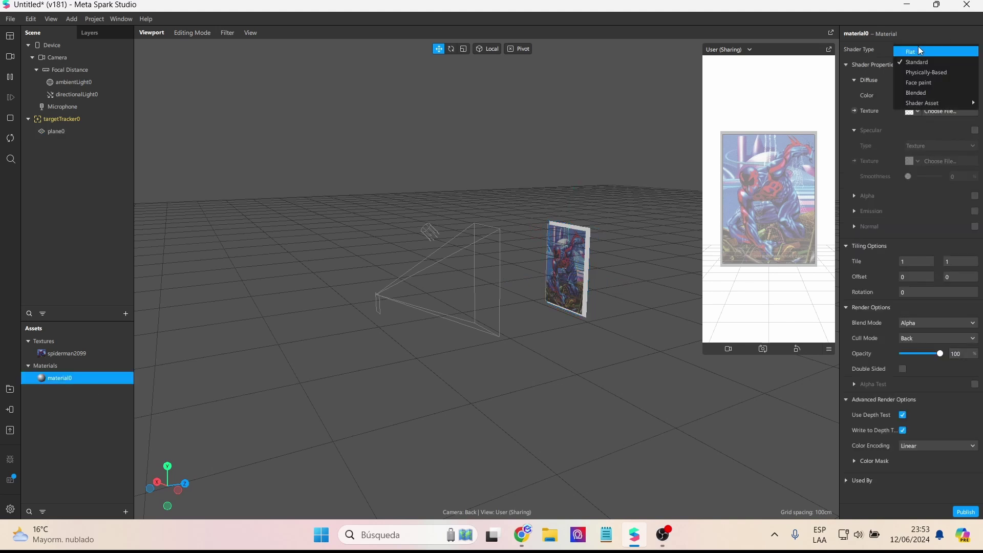
pyautogui.click(917, 54)
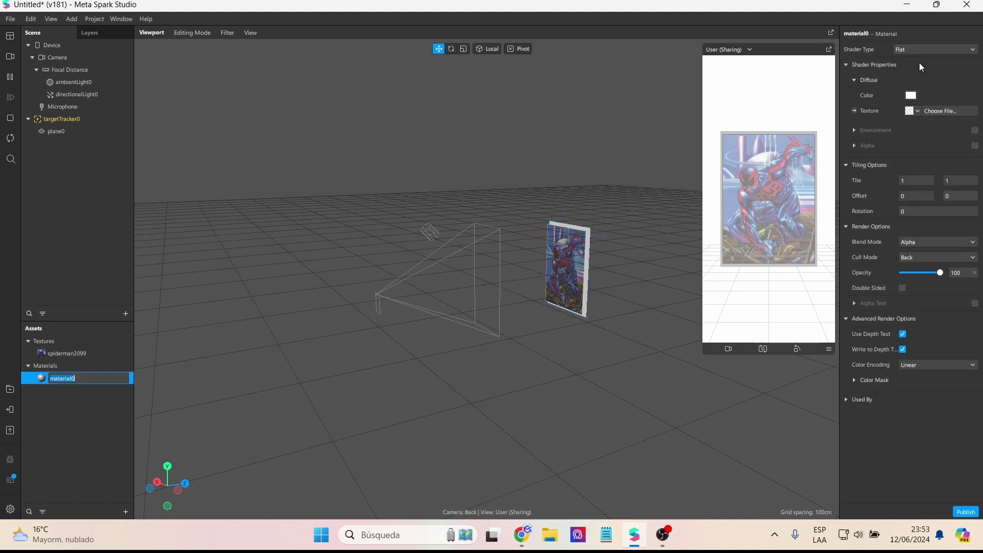
pyautogui.click(911, 96)
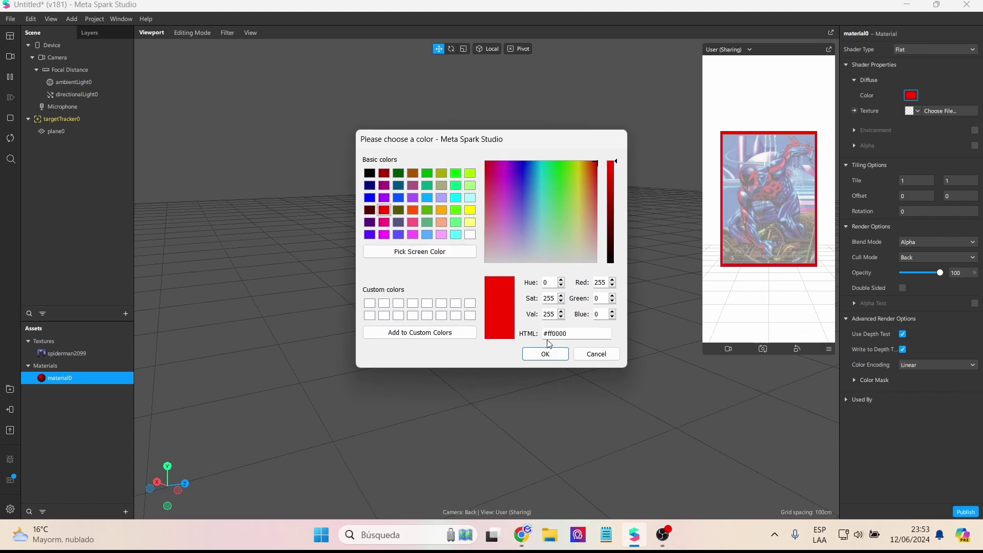
pyautogui.click(545, 354)
# Nudge the red plane slightly forward along its depth axis so it sits closer behind the target image
pyautogui.scroll(3, 622, 323)
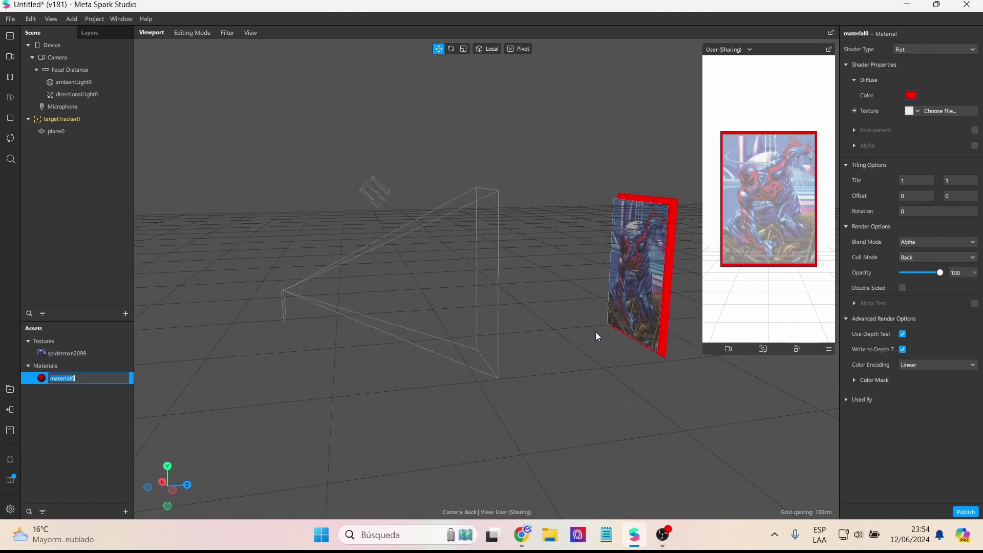
pyautogui.click(75, 133)
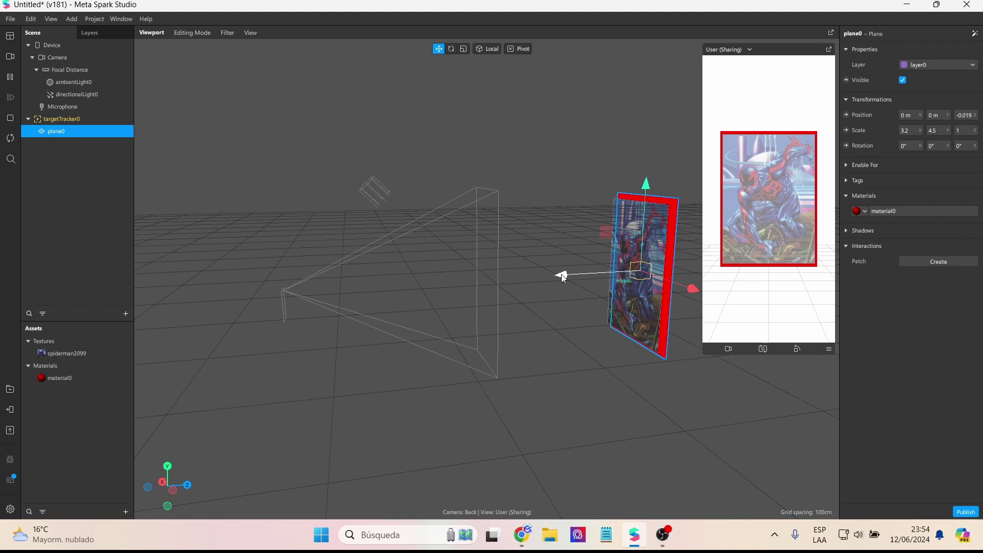
pyautogui.keyDown('alt'); pyautogui.moveTo(585, 387); pyautogui.dragTo(658, 377); pyautogui.keyUp('alt')
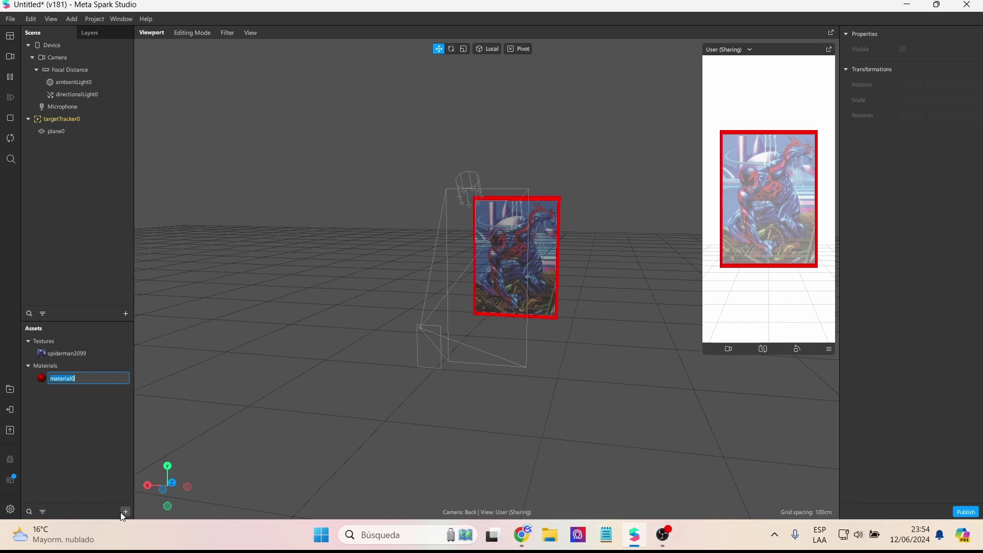
# Start a texture animation import and load frames ezgif-frame-001 to ezgif-frame-030 from the secuencia1 folder
pyautogui.click(126, 512)
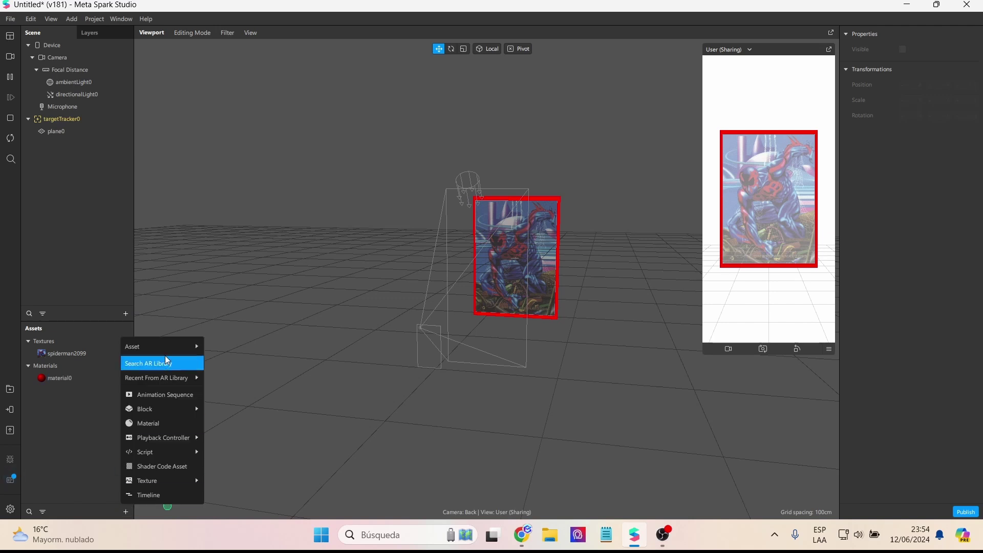
pyautogui.moveTo(167, 349)
pyautogui.click(245, 377)
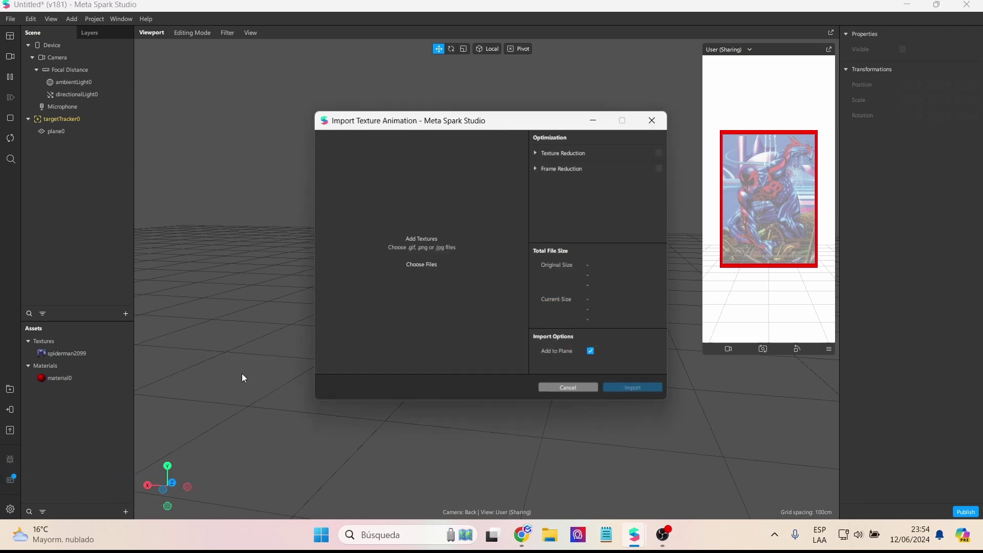
pyautogui.click(423, 261)
pyautogui.click(461, 241)
pyautogui.moveTo(542, 221); pyautogui.dragTo(537, 372)
pyautogui.click(453, 361)
pyautogui.scroll(5, 509, 318)
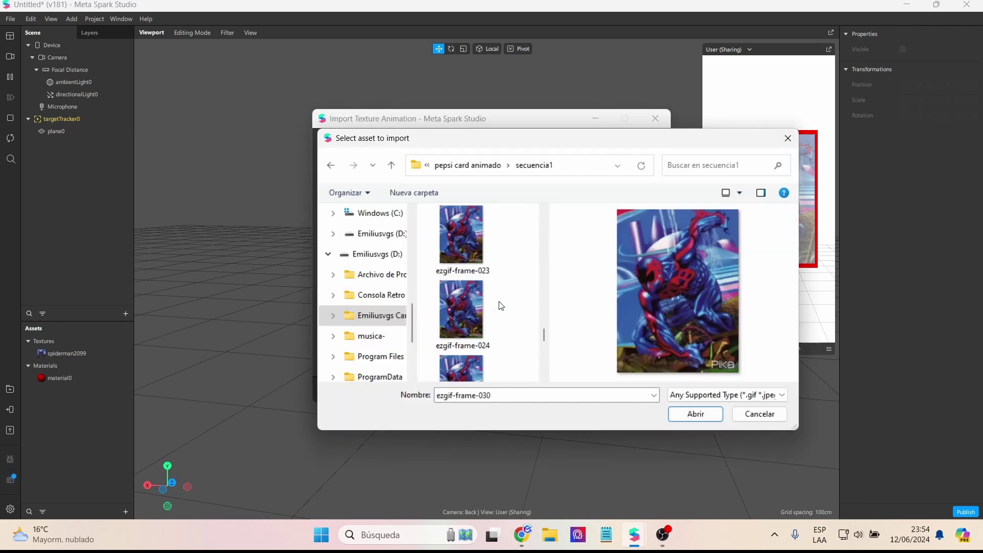
pyautogui.scroll(10, 501, 256)
pyautogui.click(485, 242)
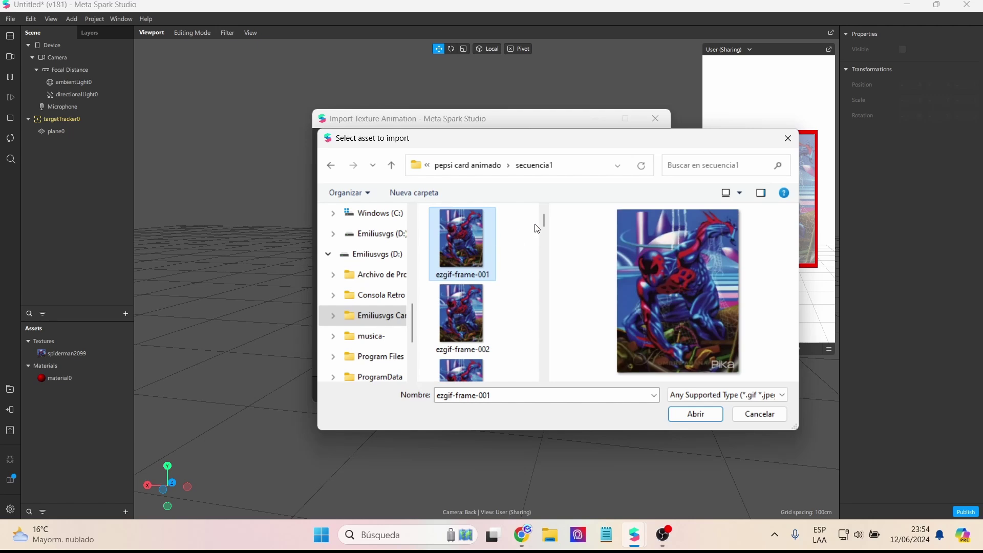
pyautogui.moveTo(543, 221); pyautogui.dragTo(534, 378)
pyautogui.keyDown('shift'); pyautogui.click(479, 358); pyautogui.keyUp('shift')
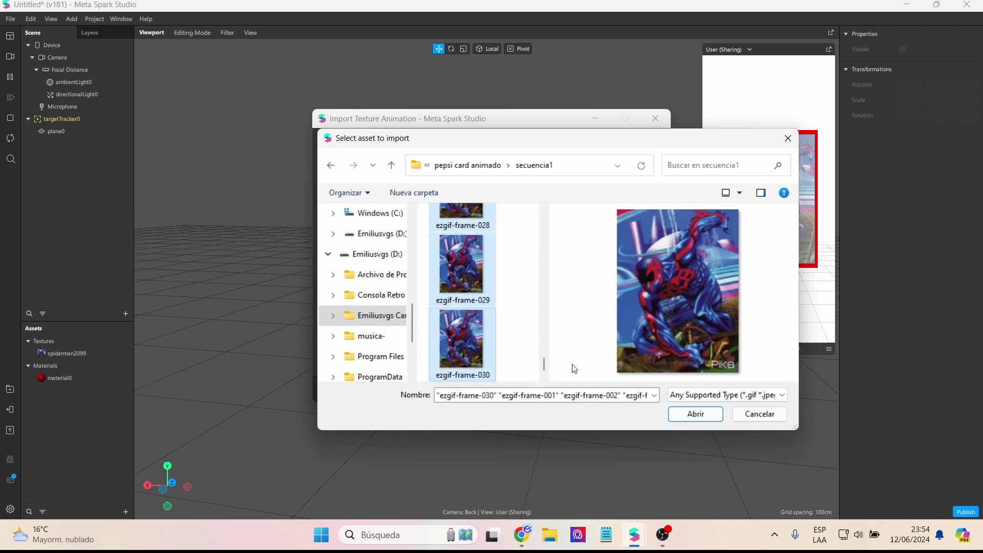
pyautogui.click(696, 414)
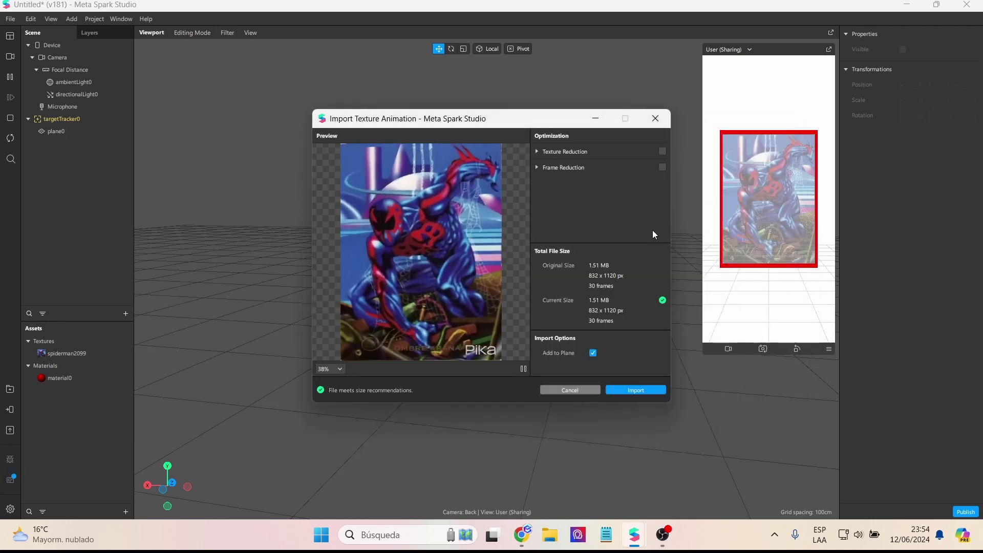
# Import the texture animation with Texture Reduction off and Add to Plane enabled
pyautogui.click(663, 151)
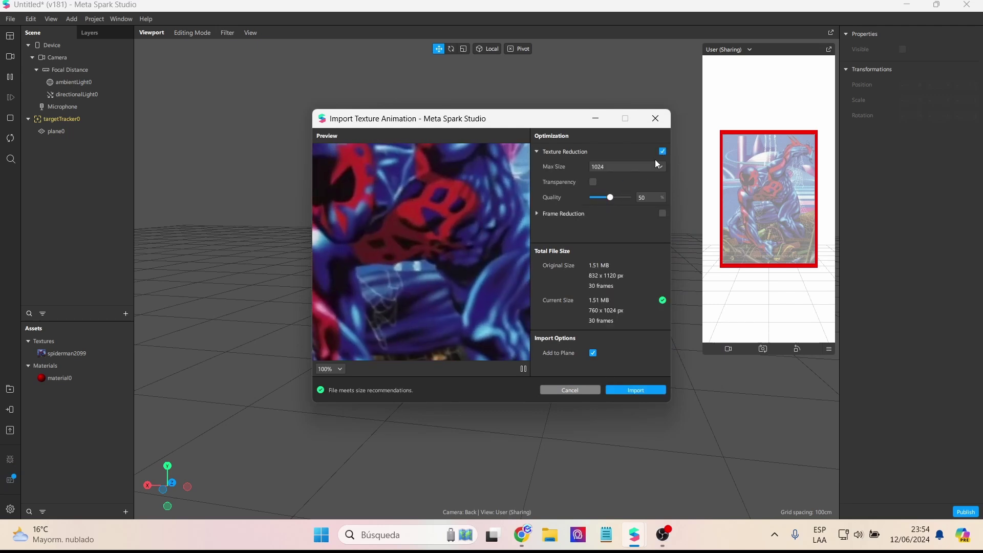
pyautogui.click(663, 151)
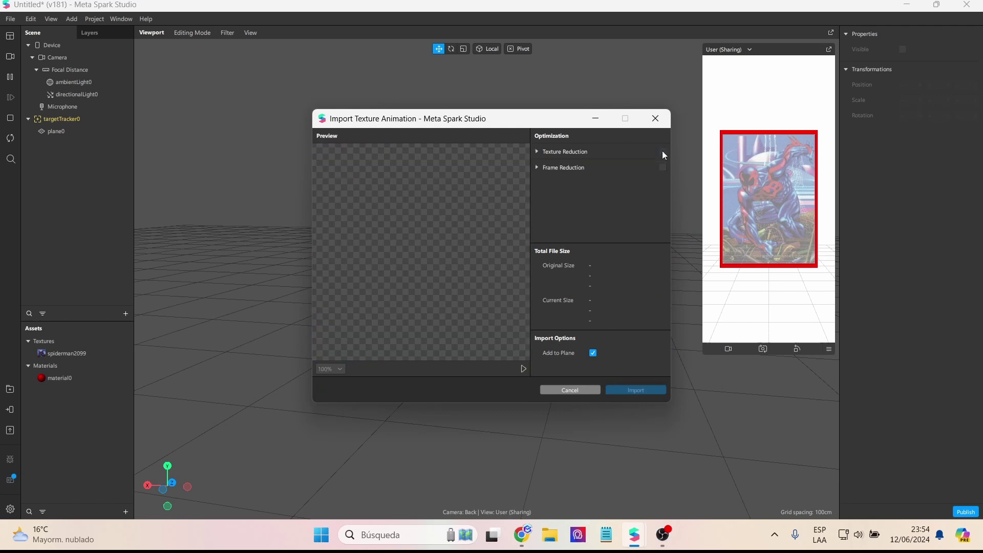
pyautogui.click(629, 393)
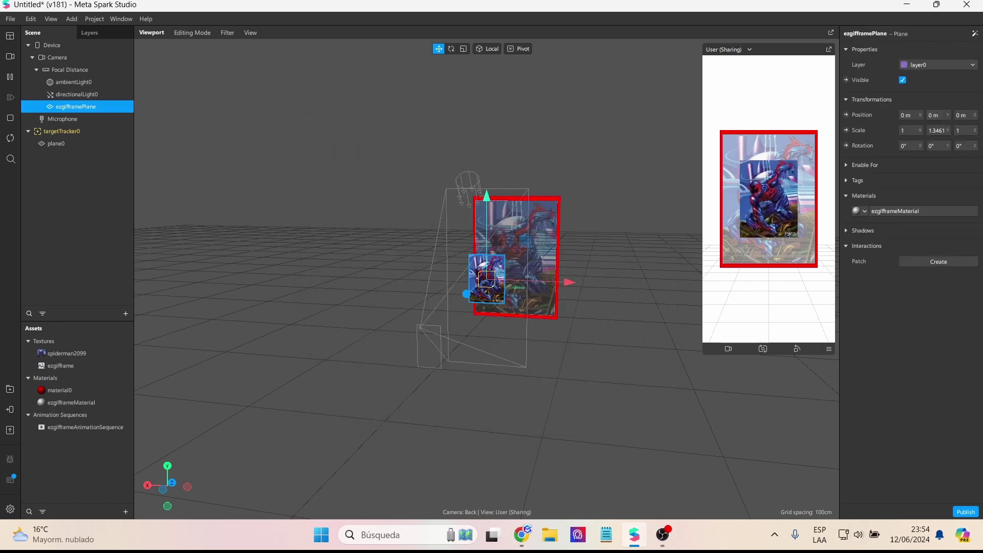
# Make the imported animation plane a child of the target tracker and set its scale to 3 by 4.2
pyautogui.moveTo(78, 106); pyautogui.dragTo(72, 135)
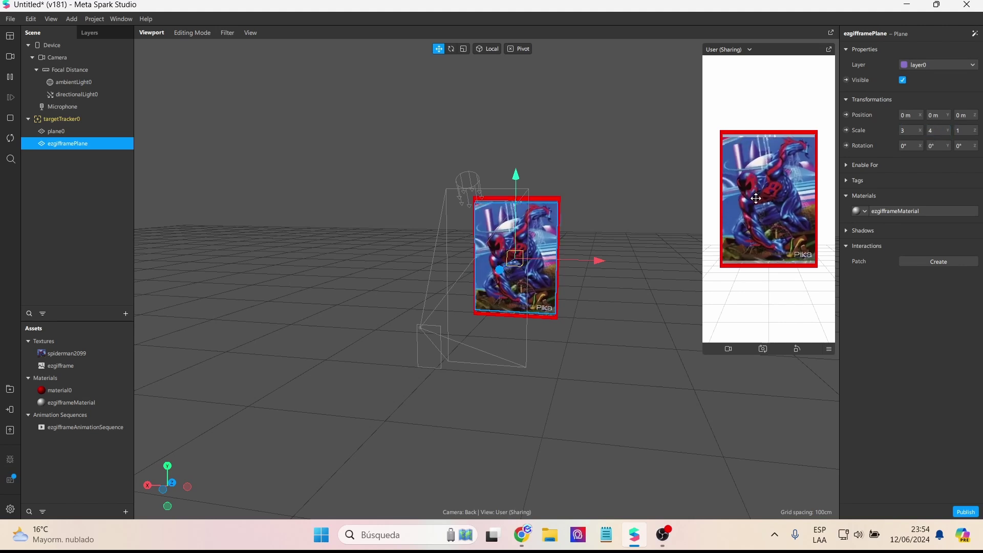
pyautogui.write('.2')
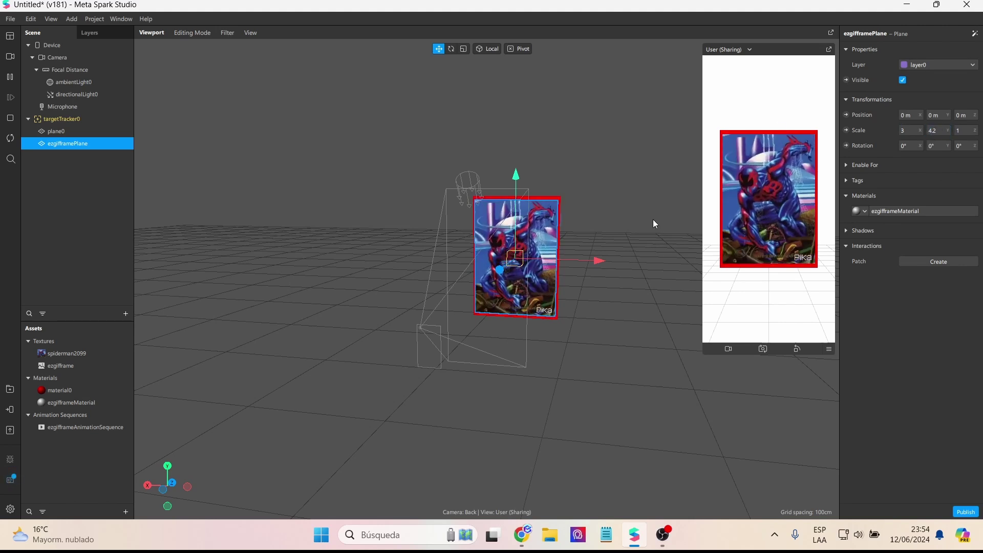
# Set the playback rate of ezgifframeAnimationSequence to 10 FPS after trying 19 FPS
pyautogui.scroll(3, 649, 382)
pyautogui.keyDown('alt'); pyautogui.moveTo(649, 382); pyautogui.dragTo(493, 343); pyautogui.keyUp('alt')
pyautogui.moveTo(521, 357); pyautogui.dragTo(666, 365, button='right')
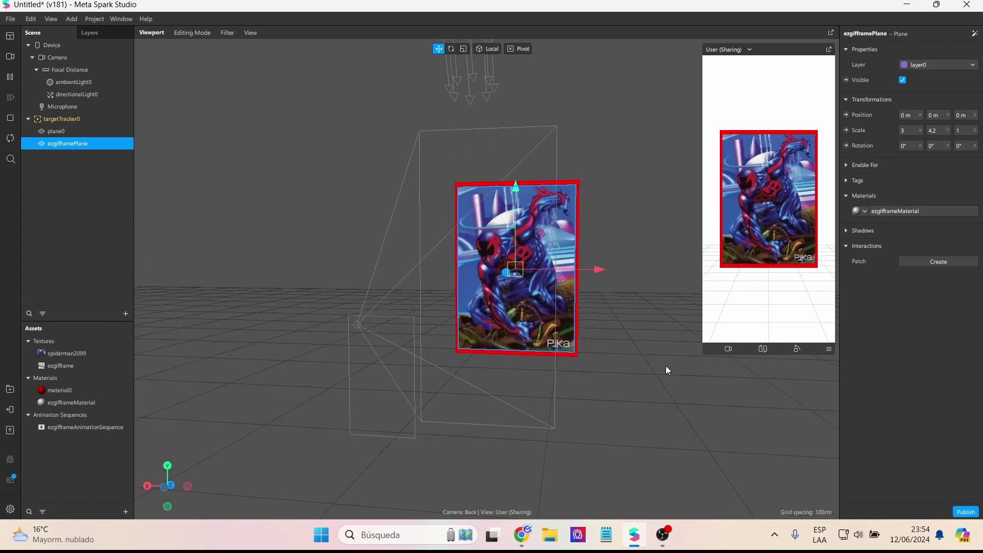
pyautogui.click(85, 426)
pyautogui.click(928, 127)
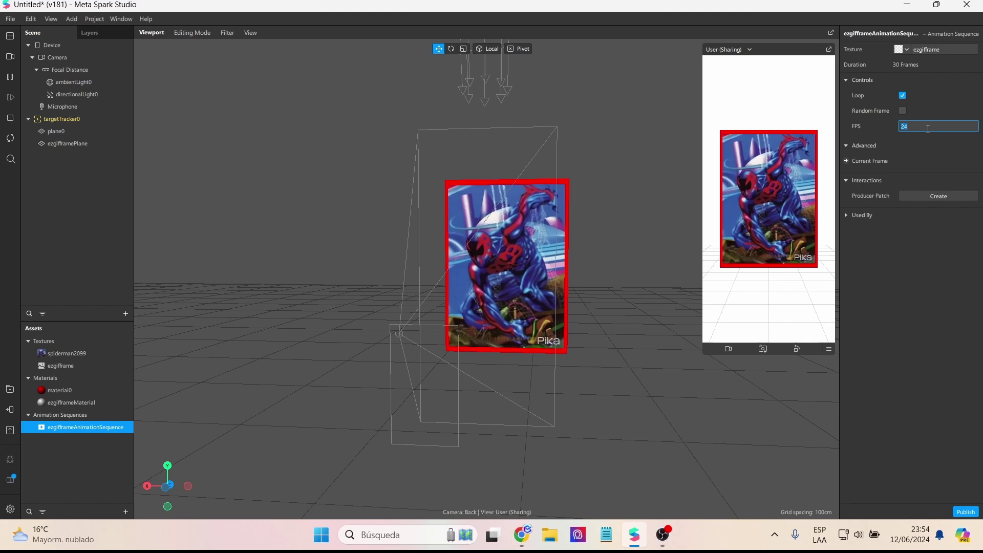
pyautogui.write('19')
pyautogui.press('Return')
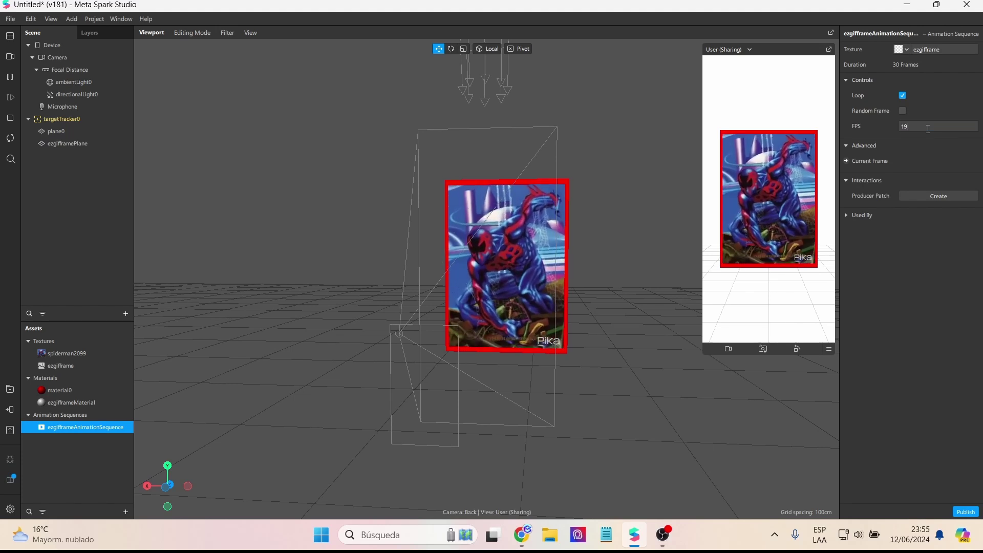
pyautogui.click(928, 129)
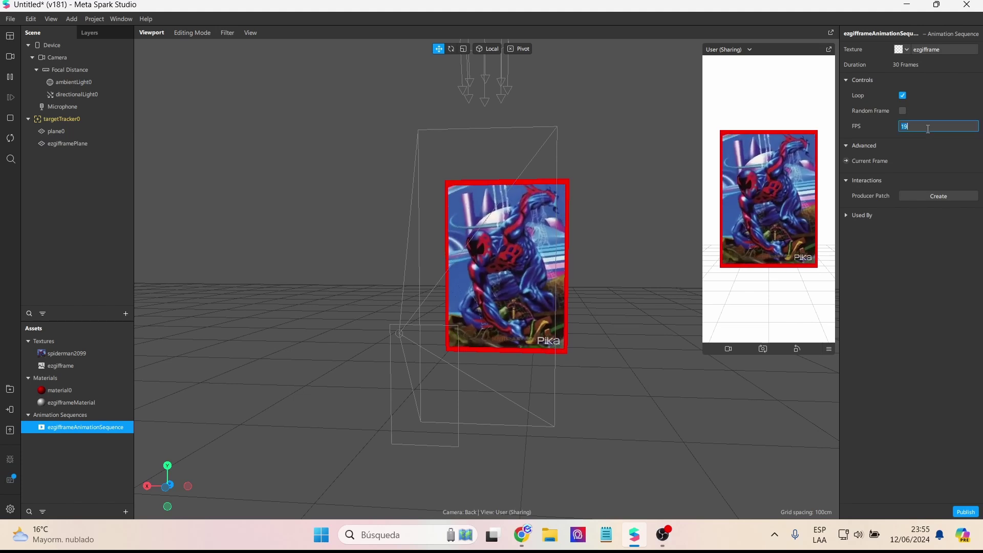
pyautogui.write('10')
pyautogui.press('Return')
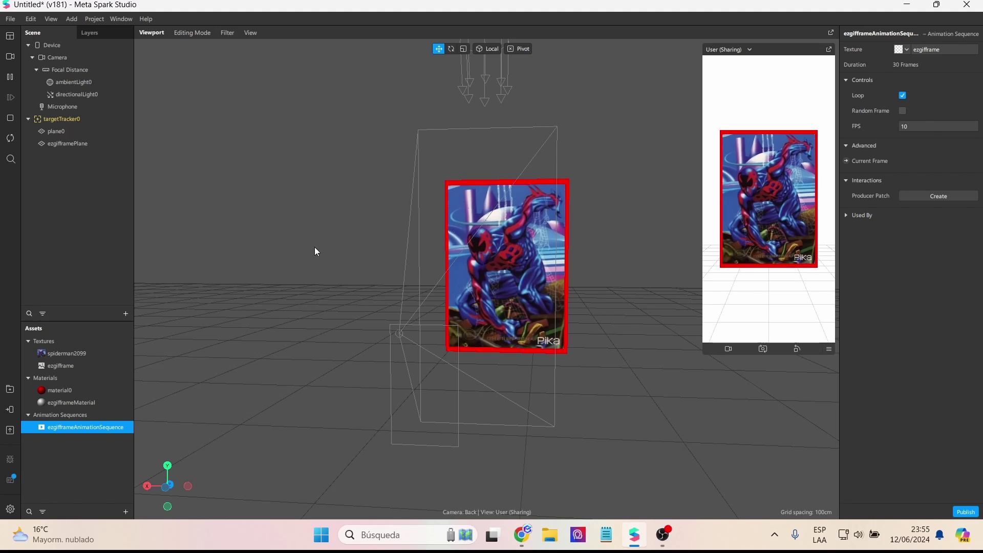
# Start a second texture animation import and load frames ezgif-frame-001 to ezgif-frame-105 from the secuencia folder
pyautogui.click(106, 505)
pyautogui.click(125, 512)
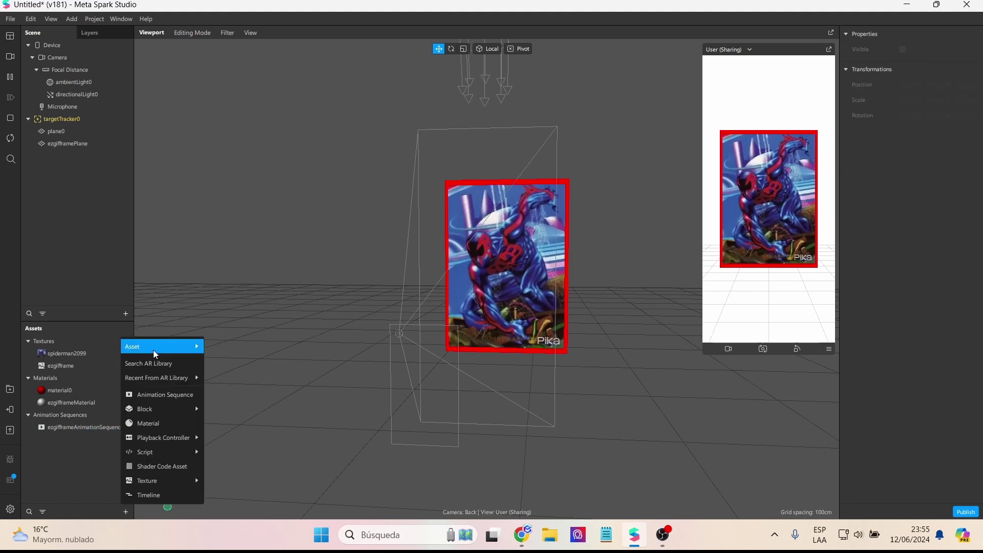
pyautogui.moveTo(153, 346)
pyautogui.click(259, 376)
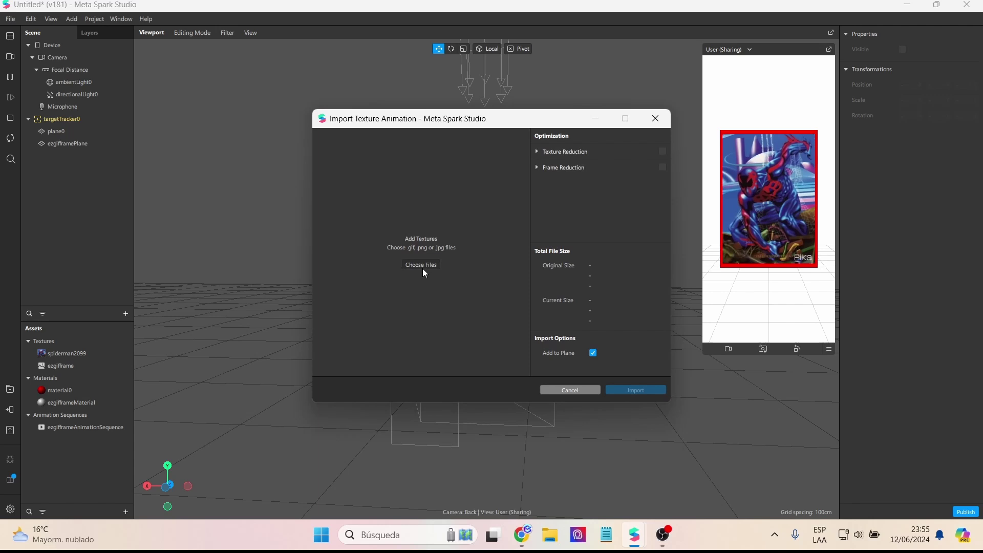
pyautogui.click(423, 269)
pyautogui.click(502, 164)
pyautogui.doubleClick(482, 244)
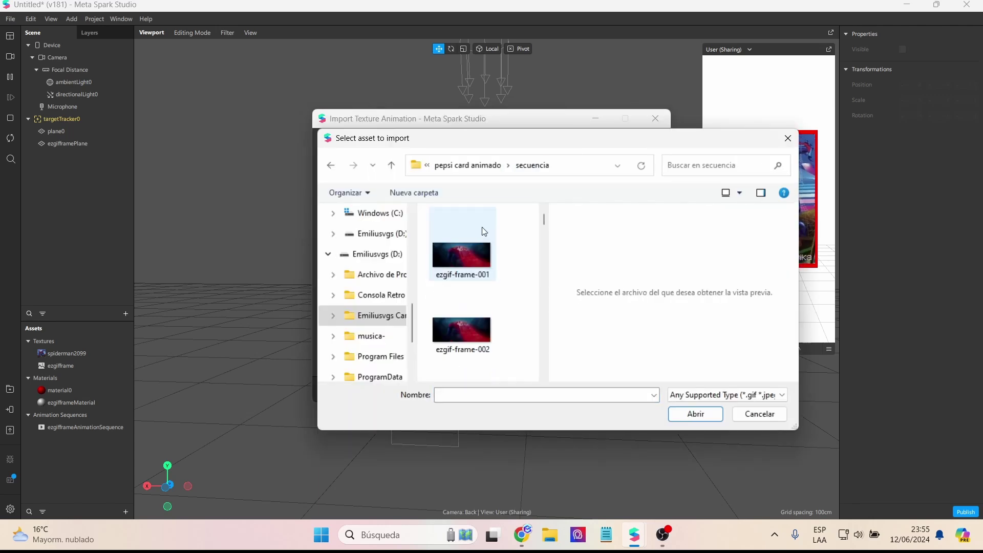
pyautogui.click(481, 231)
pyautogui.moveTo(543, 229); pyautogui.dragTo(538, 373)
pyautogui.keyDown('shift'); pyautogui.click(482, 365); pyautogui.keyUp('shift')
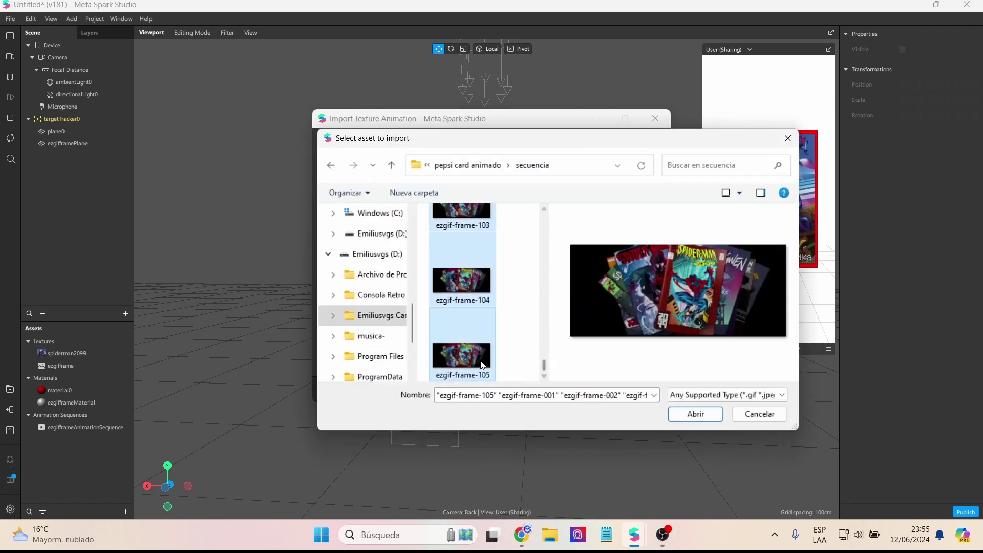
pyautogui.click(696, 413)
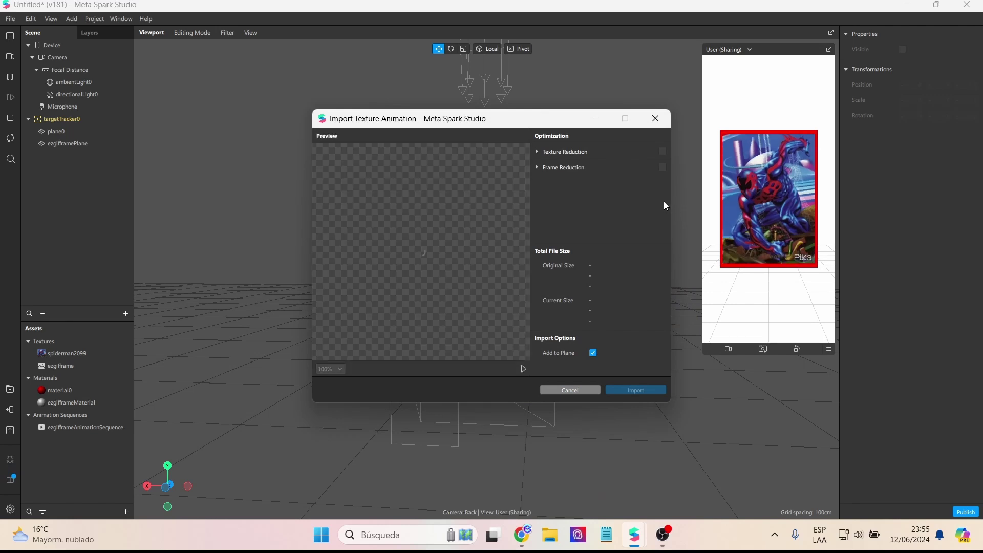
# Enable Texture Reduction with quality 33% and import the second texture animation with Add to Plane enabled
pyautogui.click(663, 151)
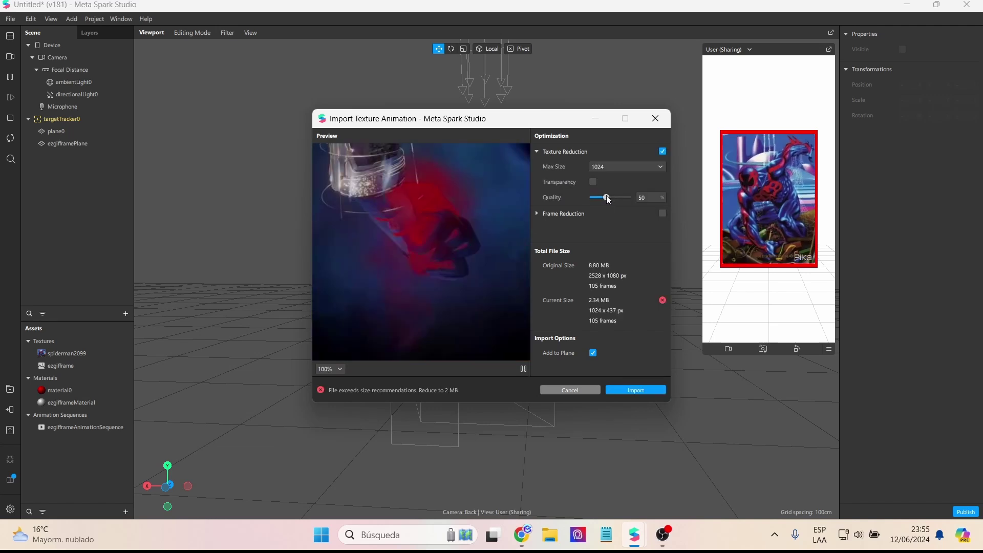
pyautogui.moveTo(612, 199); pyautogui.dragTo(608, 199)
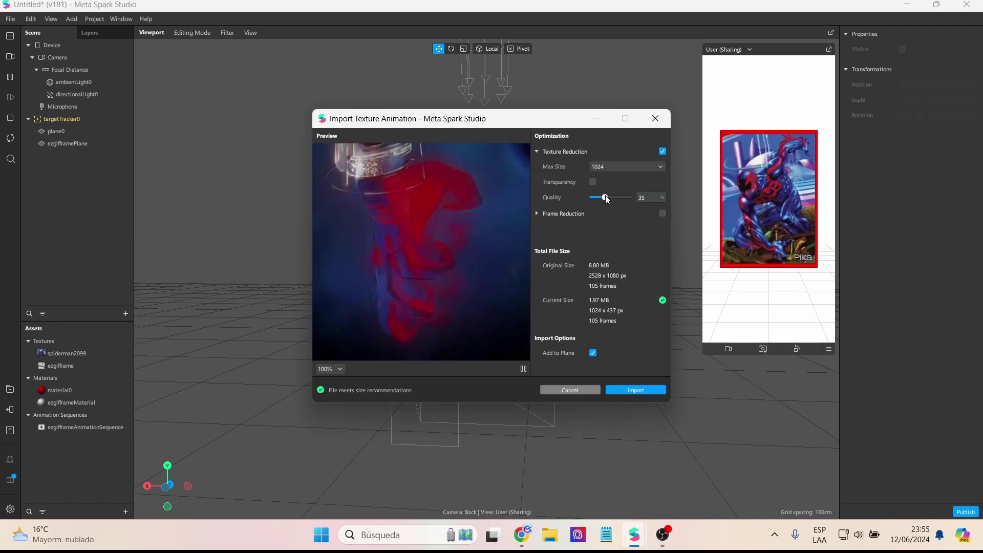
pyautogui.moveTo(605, 198); pyautogui.dragTo(602, 198)
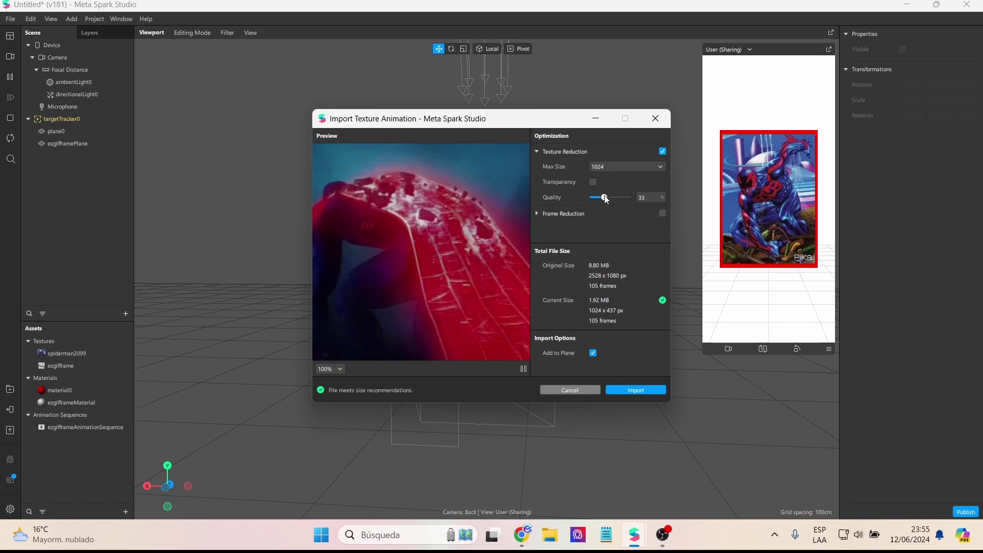
pyautogui.press('Return')
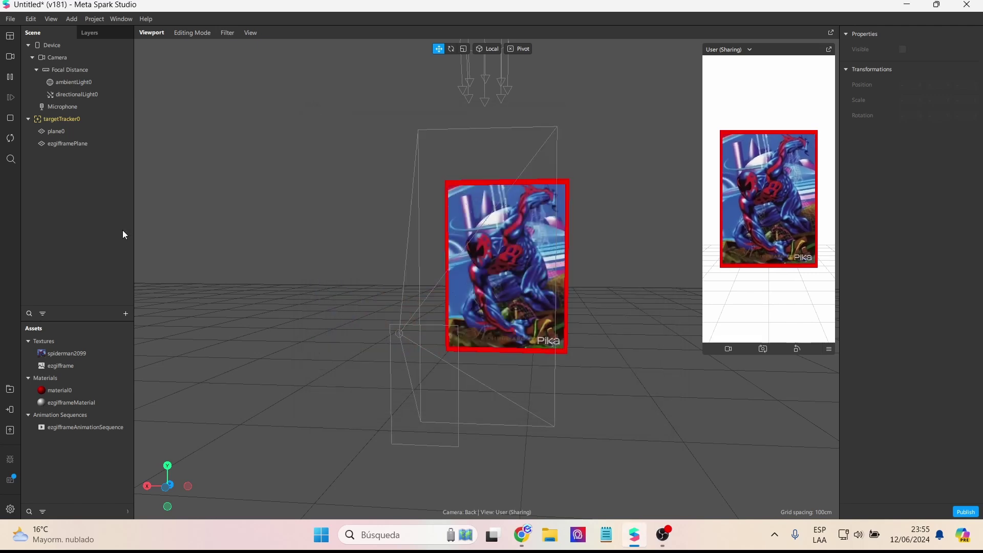
# Rename the newly imported animation plane to ezgifframePlane1 and make it a child of targetTracker0
pyautogui.click(76, 107)
pyautogui.moveTo(77, 106); pyautogui.dragTo(64, 131)
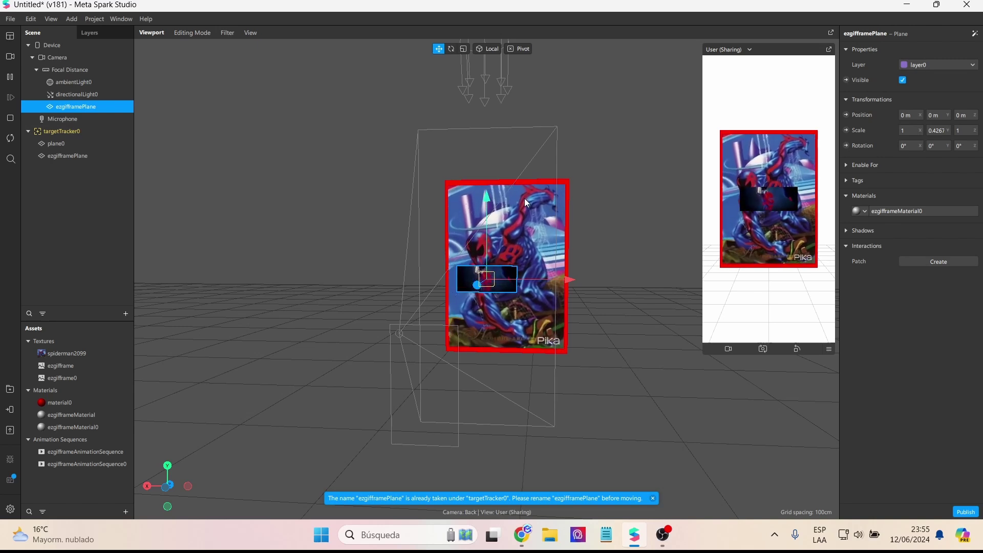
pyautogui.doubleClick(95, 107)
pyautogui.write('1')
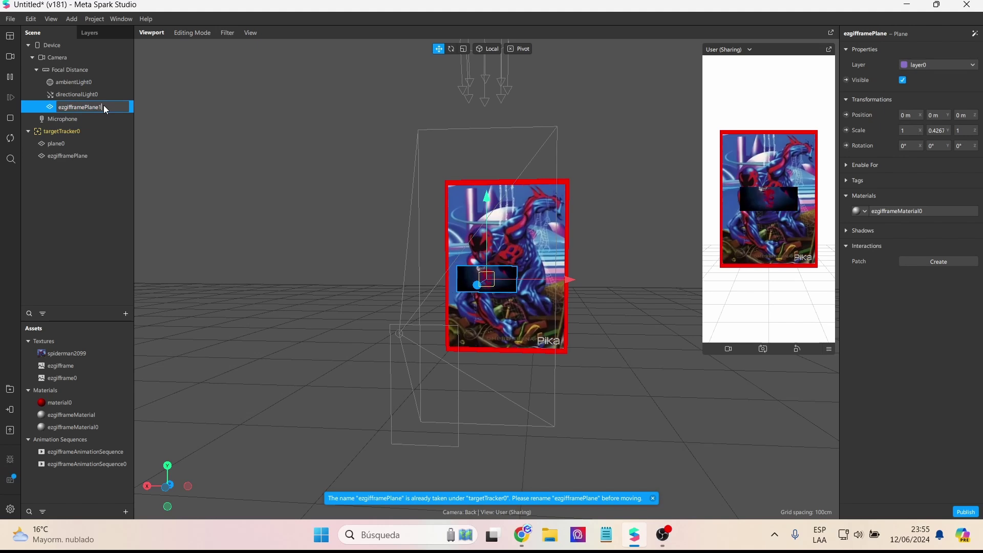
pyautogui.click(85, 197)
pyautogui.moveTo(77, 107); pyautogui.dragTo(90, 132)
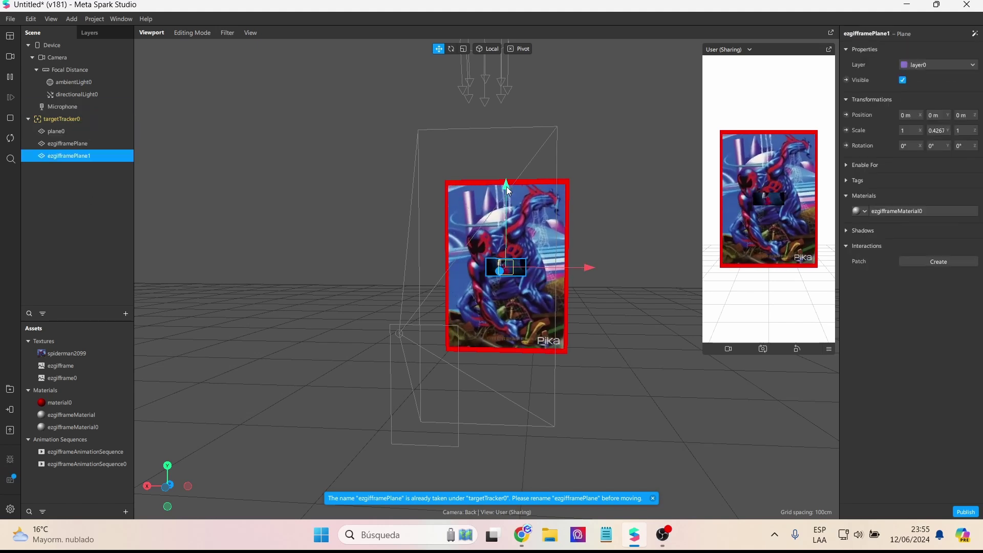
# Move ezgifframePlane1 up to about 0.30 m on Y, above the card, and set its scale to 4 by 3
pyautogui.moveTo(506, 187); pyautogui.dragTo(512, 69)
pyautogui.click(652, 498)
pyautogui.click(906, 132)
pyautogui.write('4')
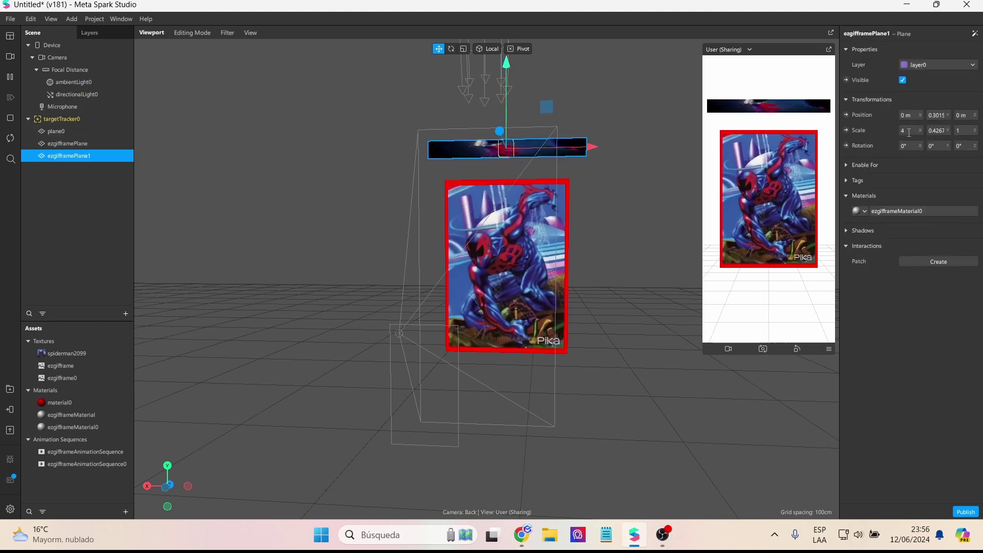
pyautogui.click(941, 132)
pyautogui.write('3')
pyautogui.press('Return')
pyautogui.keyDown('alt'); pyautogui.moveTo(564, 328); pyautogui.dragTo(594, 349); pyautogui.keyUp('alt')
pyautogui.scroll(-3, 594, 348)
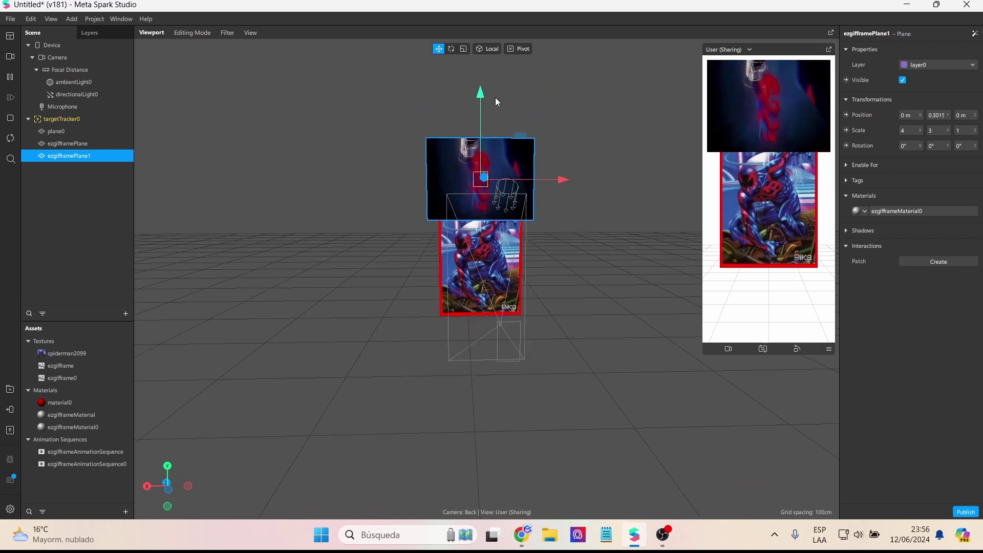
# Raise ezgifframePlane1 to about 0.46 m on Y and reduce its Y scale to 2.2, trying 2.5 first
pyautogui.moveTo(481, 93); pyautogui.dragTo(478, 47)
pyautogui.click(937, 131)
pyautogui.write('2.5')
pyautogui.press('Return')
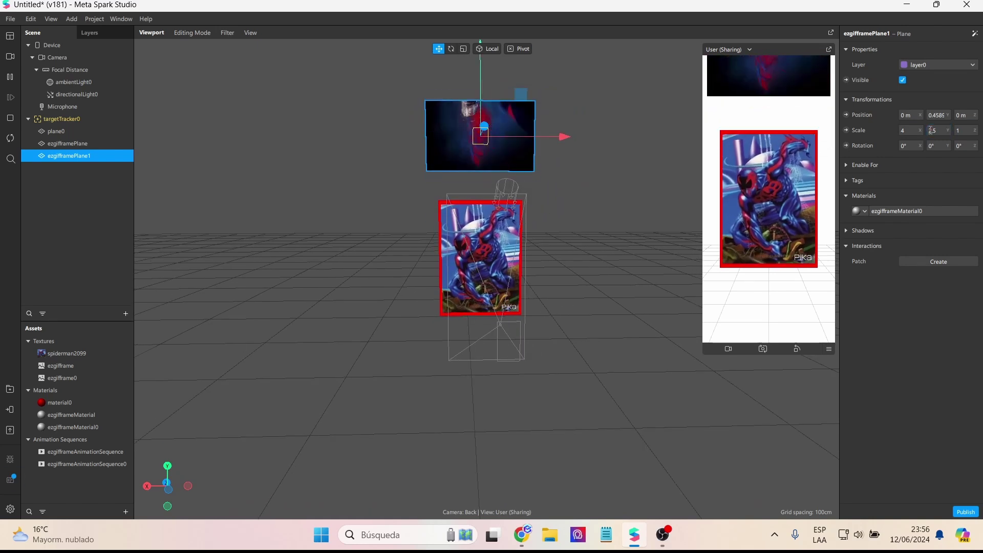
pyautogui.click(940, 130)
pyautogui.write('2.2')
pyautogui.press('Return')
pyautogui.scroll(3, 614, 245)
pyautogui.keyDown('alt'); pyautogui.moveTo(640, 276); pyautogui.dragTo(596, 245); pyautogui.keyUp('alt')
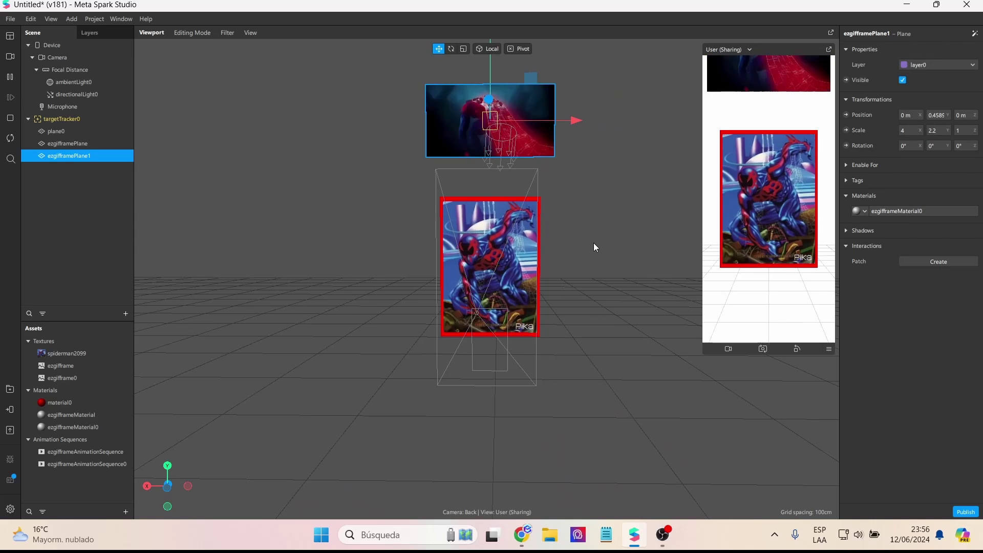
# Enlarge ezgifframePlane1 to a scale of 5 by 3.2
pyautogui.click(920, 131)
pyautogui.write('5')
pyautogui.press('Return')
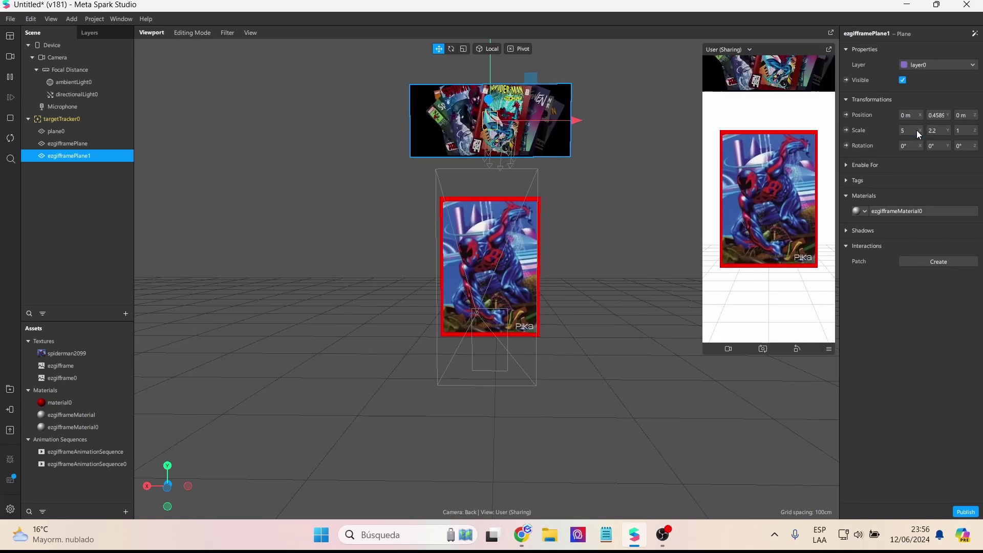
pyautogui.click(933, 133)
pyautogui.write('3.2')
pyautogui.press('Return')
pyautogui.scroll(-3, 527, 205)
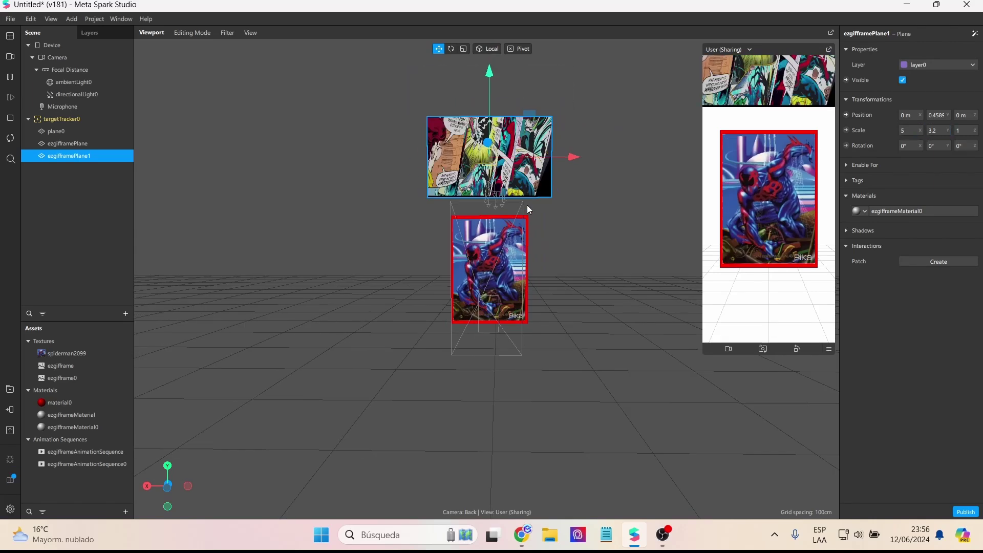
# Nudge ezgifframePlane1 slightly upward and tilt it by about 32 degrees around its X axis
pyautogui.moveTo(488, 104); pyautogui.dragTo(489, 98)
pyautogui.scroll(3, 551, 226)
pyautogui.moveTo(615, 281); pyautogui.dragTo(556, 261)
pyautogui.click(451, 50)
pyautogui.moveTo(506, 149); pyautogui.dragTo(506, 206)
pyautogui.click(630, 330)
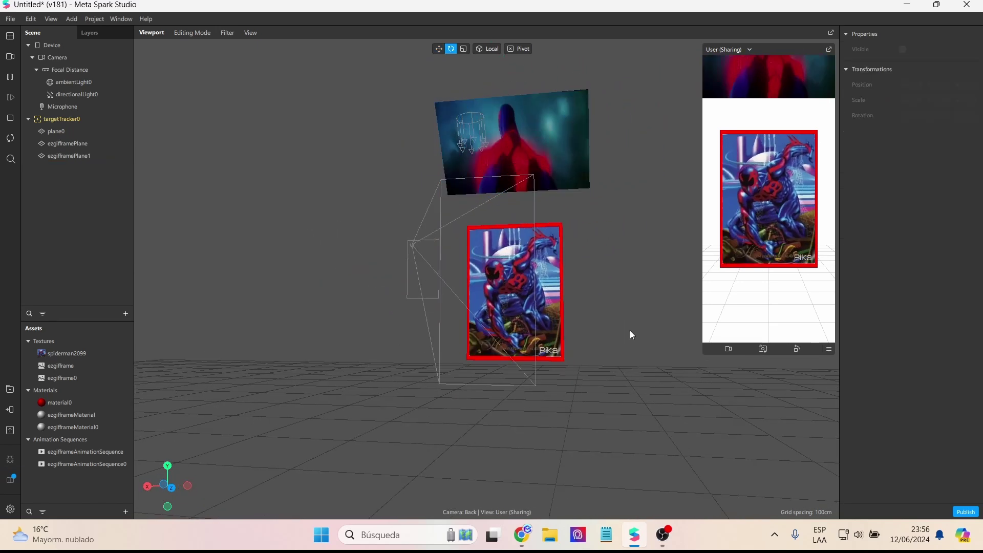
# Set the tilted ezgifframePlane1's scale to 6 by 4.2 and raise it to about 0.5 m on Y
pyautogui.moveTo(630, 330)
pyautogui.mouseDown()
pyautogui.moveTo(669, 269)
pyautogui.moveTo(628, 318)
pyautogui.mouseUp()
pyautogui.scroll(-3, 624, 369)
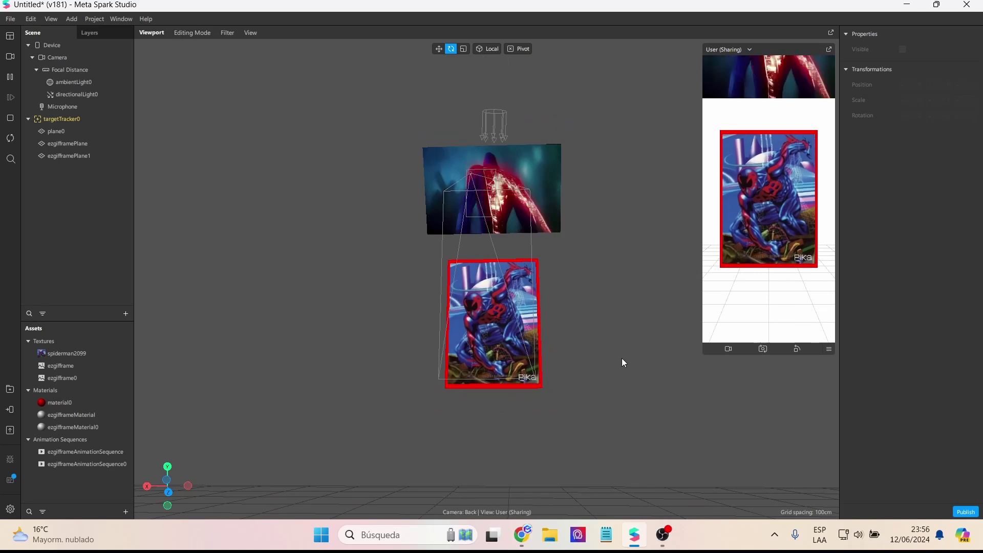
pyautogui.click(61, 157)
pyautogui.click(61, 156)
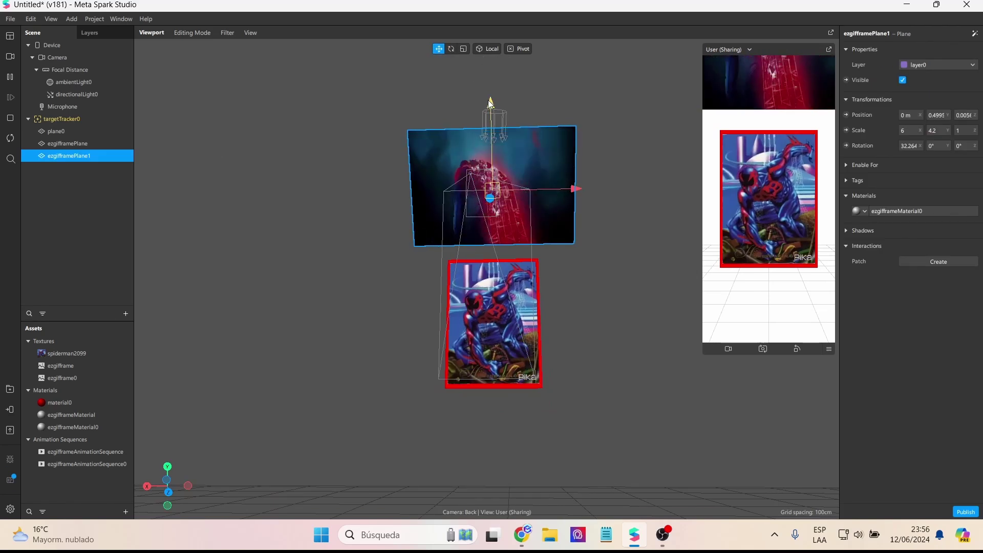
pyautogui.click(289, 287)
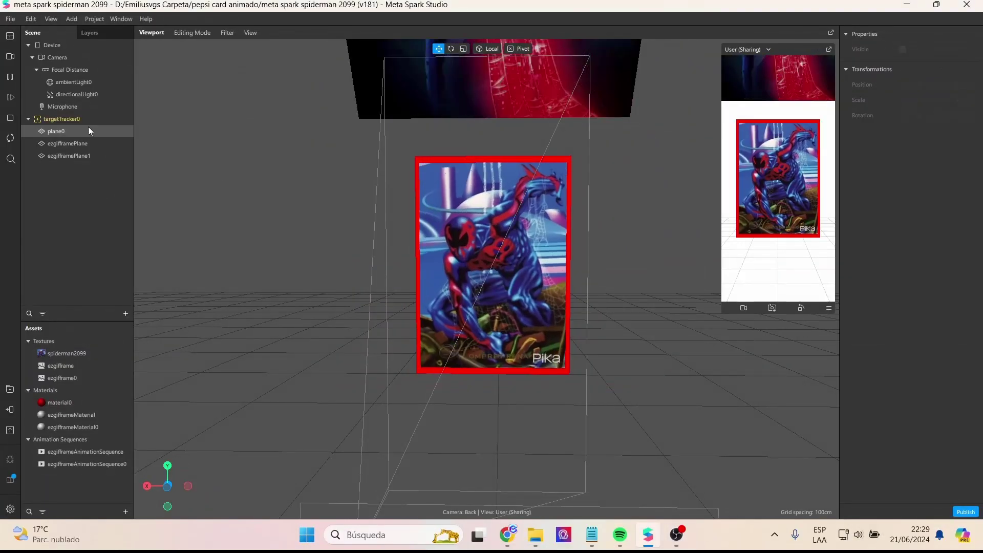
# Add a 3D Text object under targetTracker0 and move it about 0.185 m along X, beside the card's right edge
pyautogui.click(88, 121)
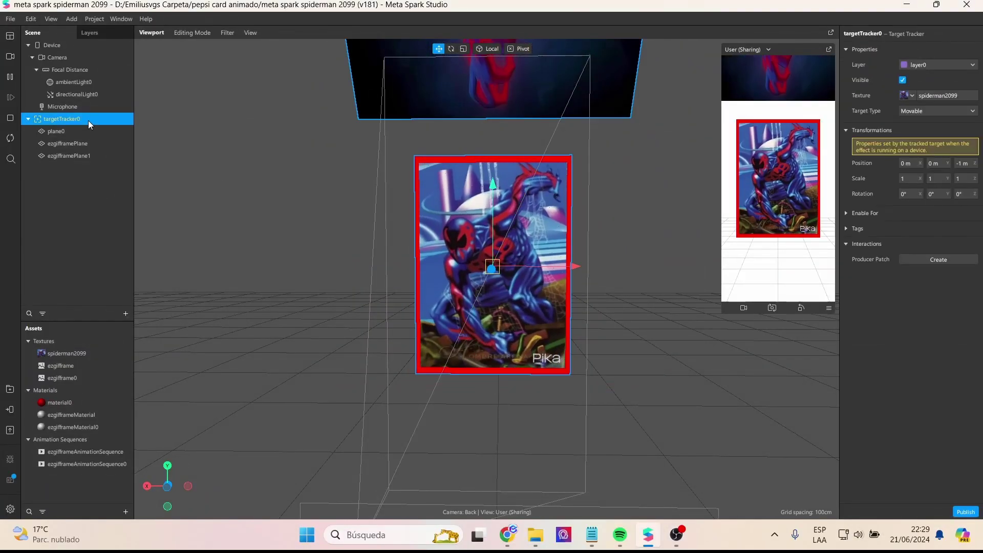
pyautogui.rightClick(89, 121)
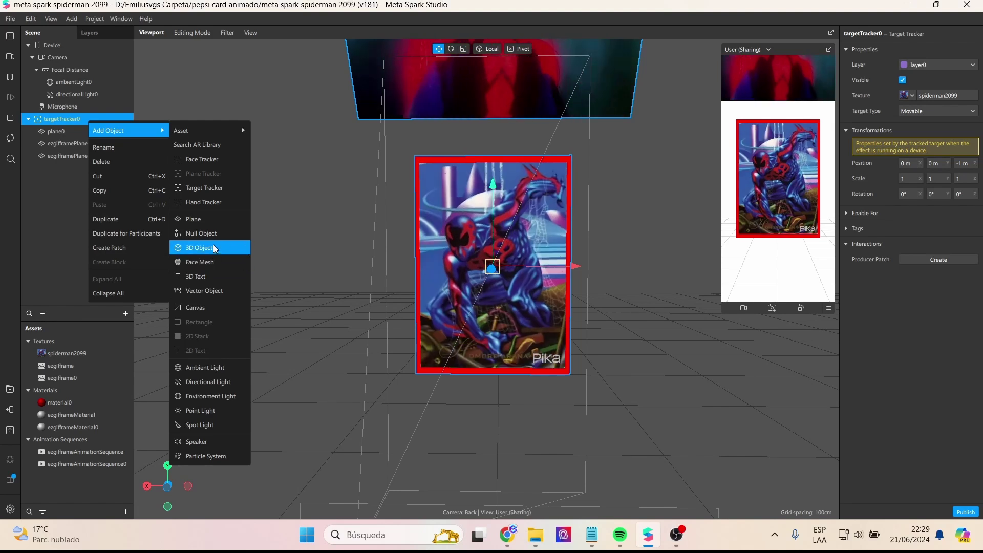
pyautogui.click(196, 277)
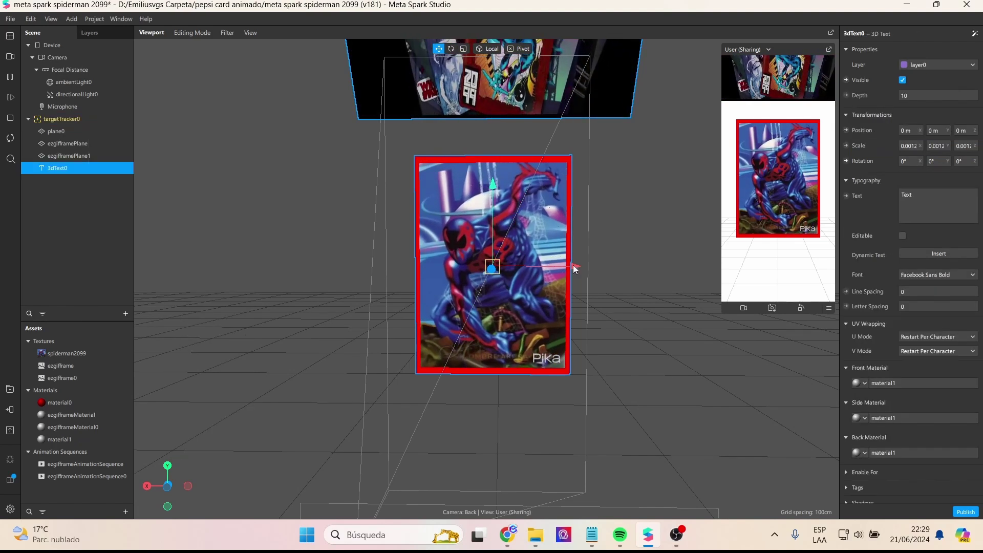
pyautogui.moveTo(666, 267); pyautogui.dragTo(676, 267)
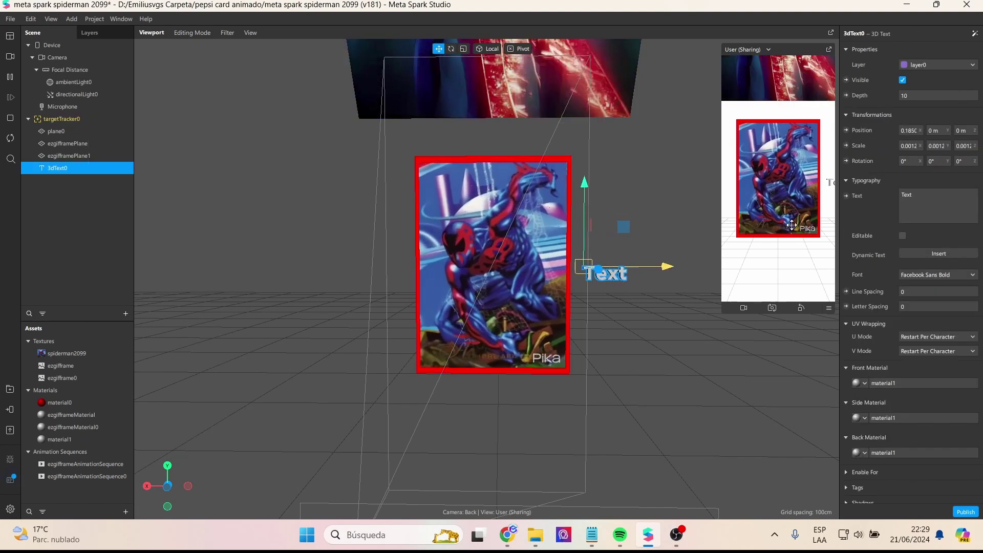
# Rotate the 3D text to -90° around Z and shift it to about 0.194 m on X and 0.011 m on Y
pyautogui.click(451, 49)
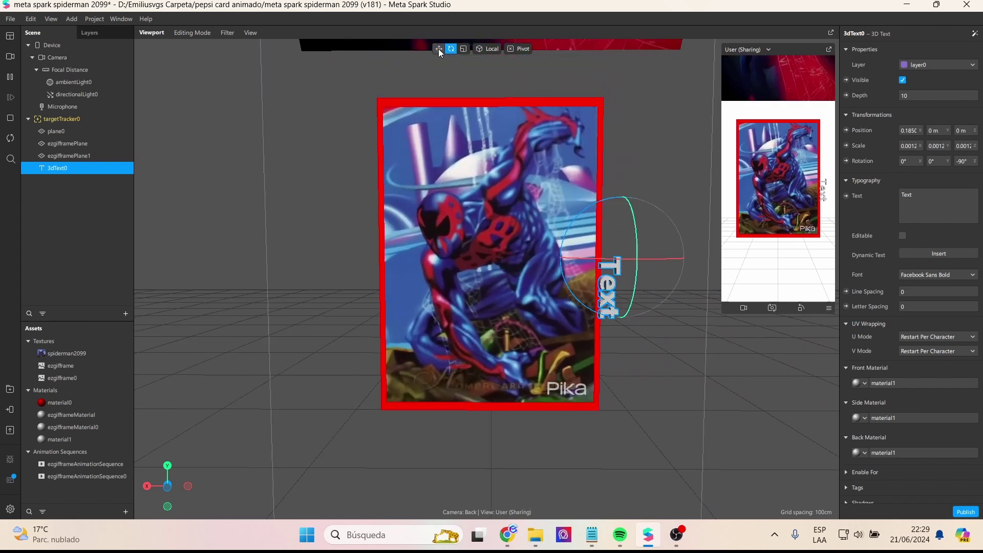
pyautogui.click(438, 49)
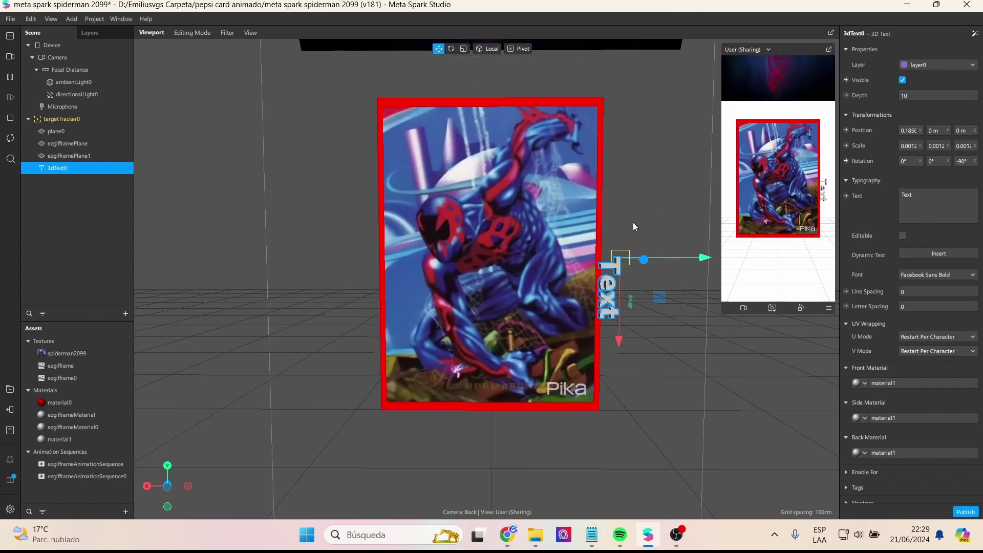
pyautogui.moveTo(670, 258); pyautogui.dragTo(678, 258)
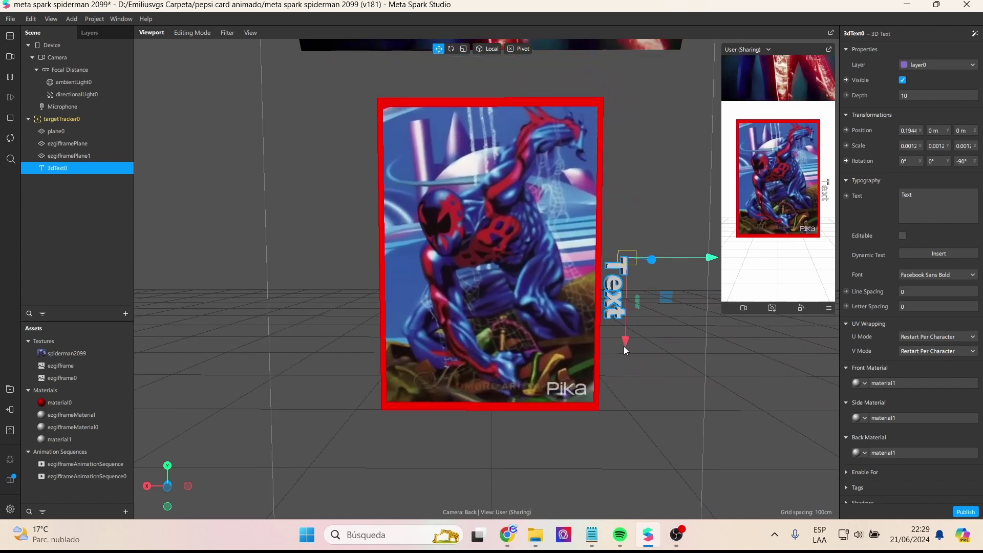
pyautogui.moveTo(625, 350); pyautogui.dragTo(623, 340)
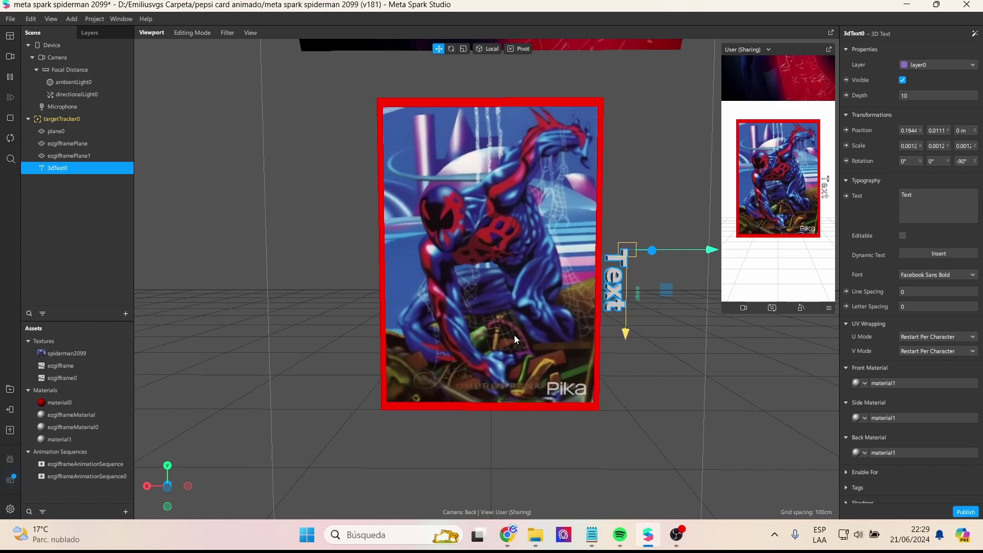
# Change the 3D text to "Garras y colmillos" and move it along the card's right edge to about 0.203 m X and 0.193 m Y
pyautogui.click(592, 535)
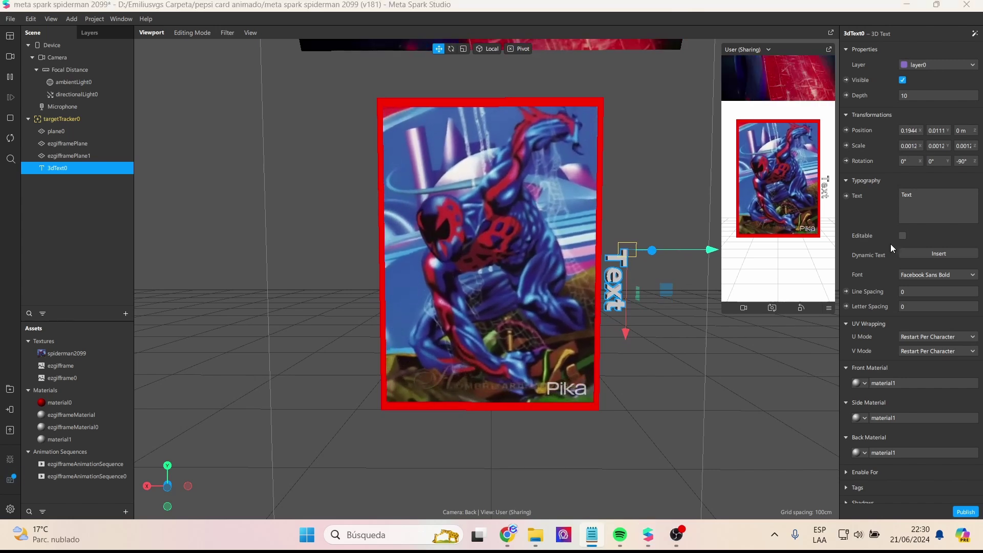
pyautogui.doubleClick(907, 195)
pyautogui.write('Garras y colmillos')
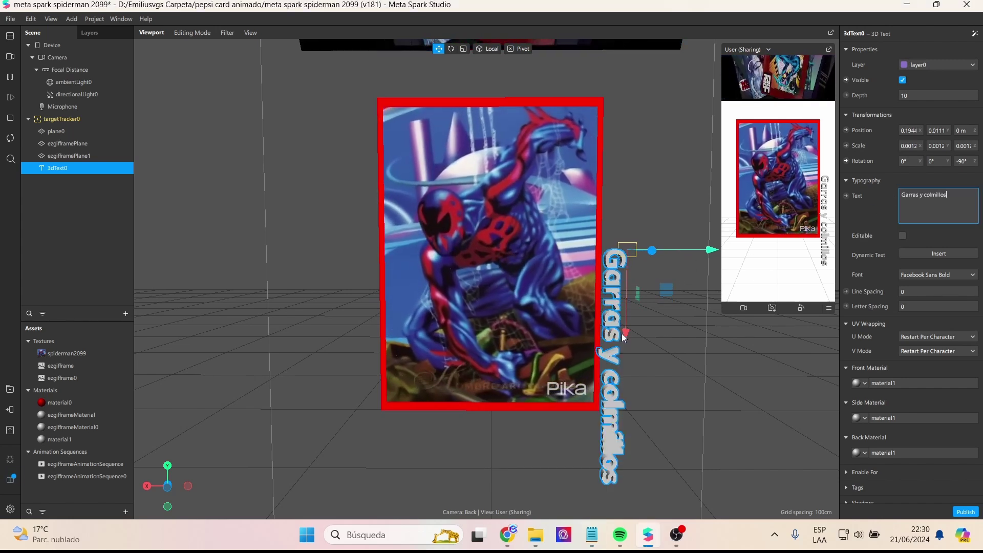
pyautogui.moveTo(624, 337); pyautogui.dragTo(626, 314)
pyautogui.moveTo(627, 244); pyautogui.dragTo(630, 220)
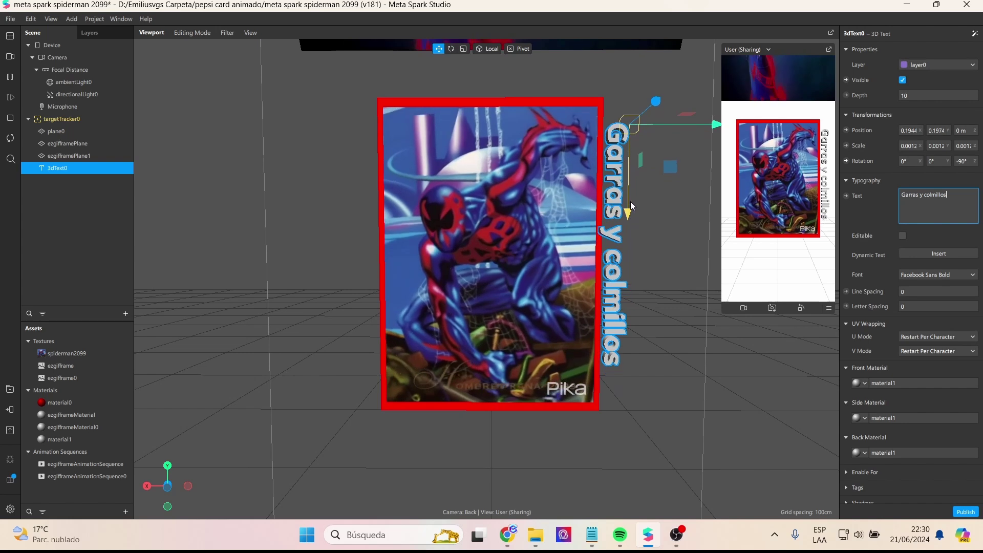
pyautogui.moveTo(666, 116); pyautogui.dragTo(673, 115)
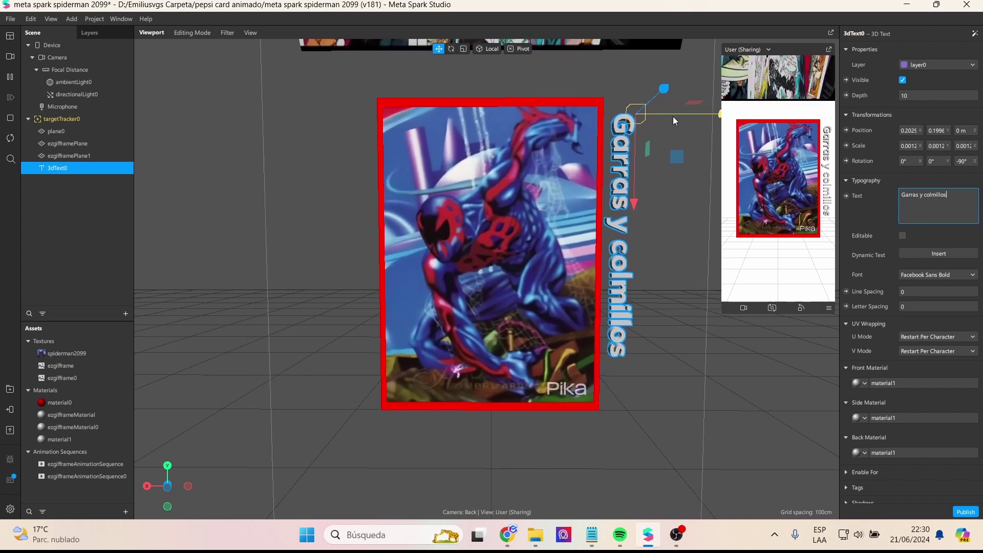
pyautogui.moveTo(634, 203); pyautogui.dragTo(635, 209)
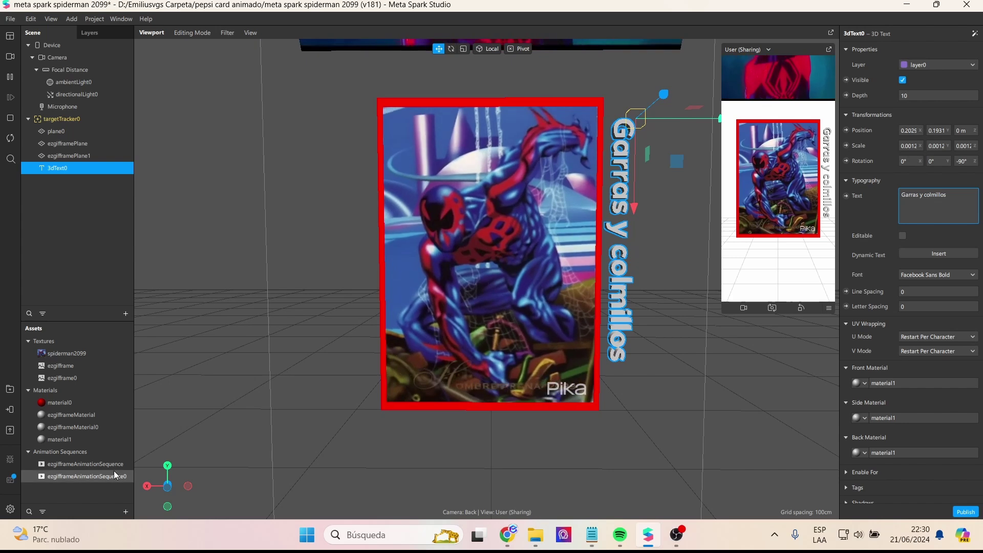
# Keep material1's shader type as Standard and set its diffuse color to blue
pyautogui.click(59, 439)
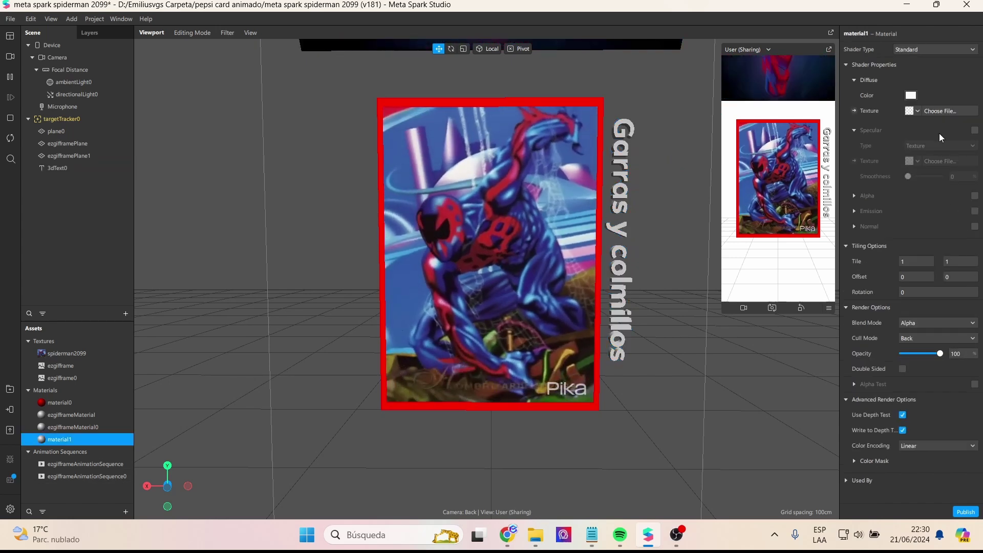
pyautogui.click(925, 50)
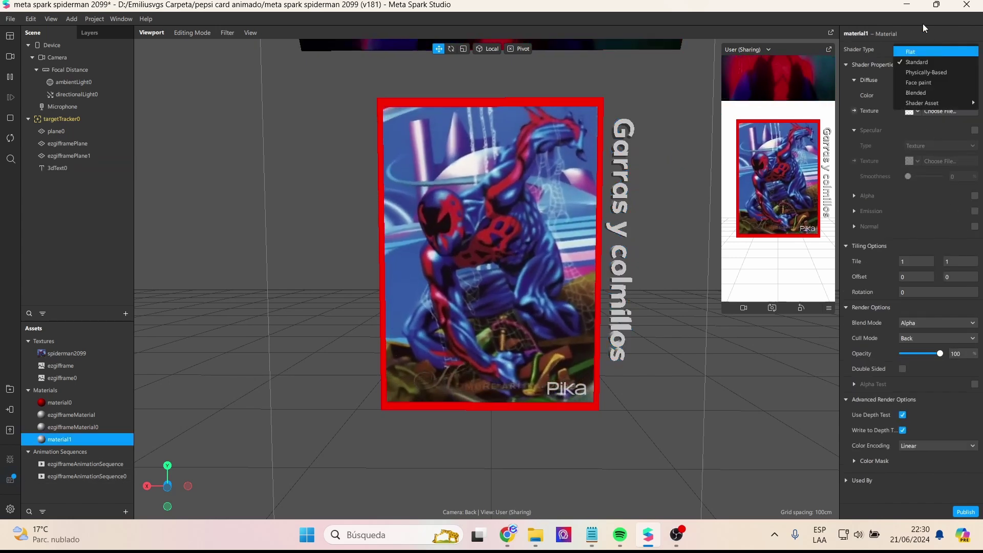
pyautogui.click(917, 62)
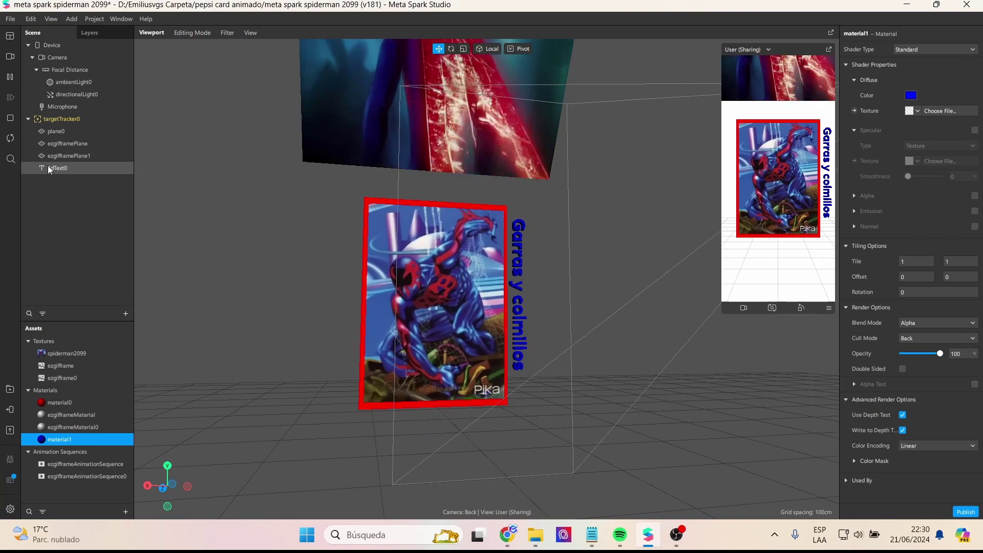
# Rename the 3D text object as garras
pyautogui.doubleClick(61, 168)
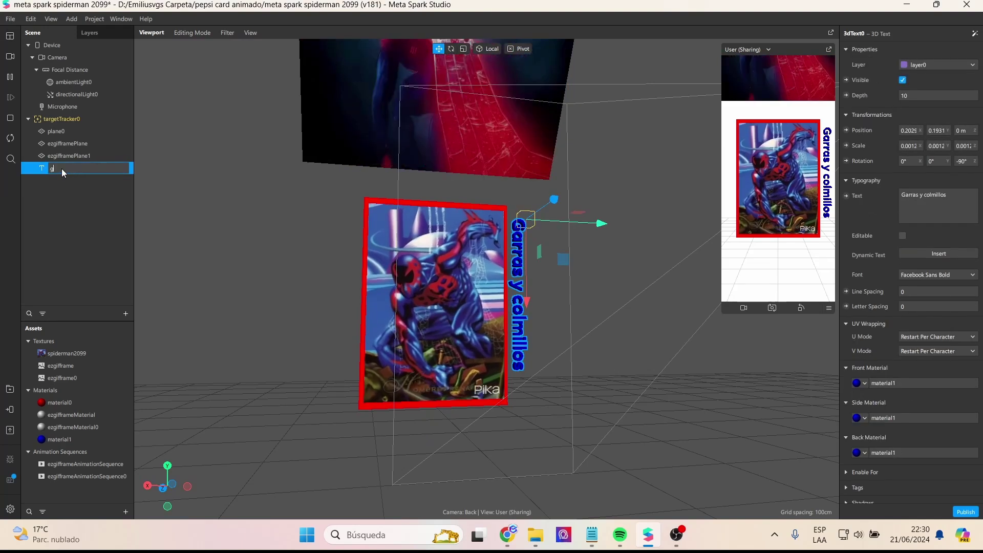
pyautogui.write('garras')
pyautogui.press('Return')
# Duplicate the garras text and move one copy to the card's left side, about -0.167 m on X
pyautogui.rightClick(61, 168)
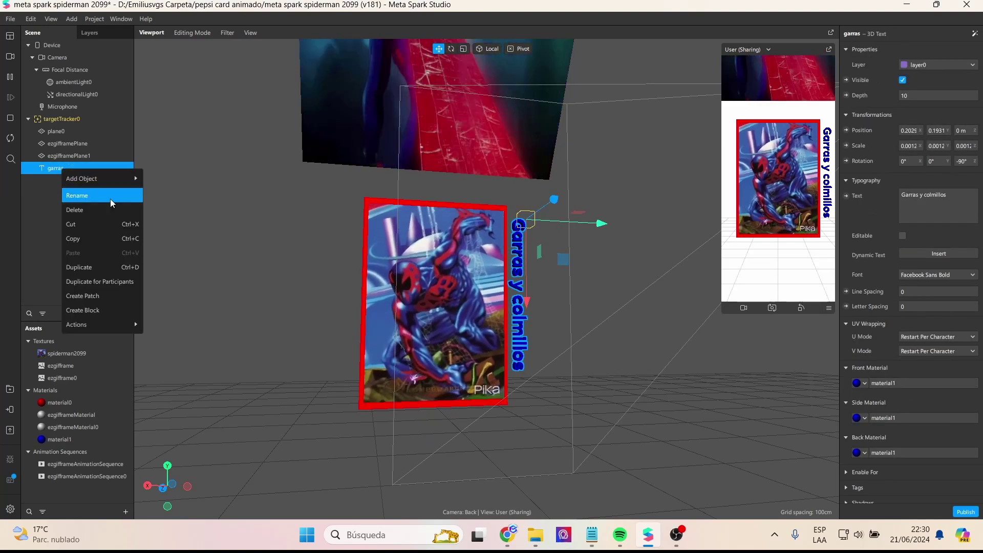
pyautogui.click(93, 269)
pyautogui.moveTo(573, 222); pyautogui.dragTo(394, 220)
# Rotate the left text to 90° around Z at about -0.209 m X, -0.173 m Y, and lower the right text to about 0.18 m Y
pyautogui.click(963, 160)
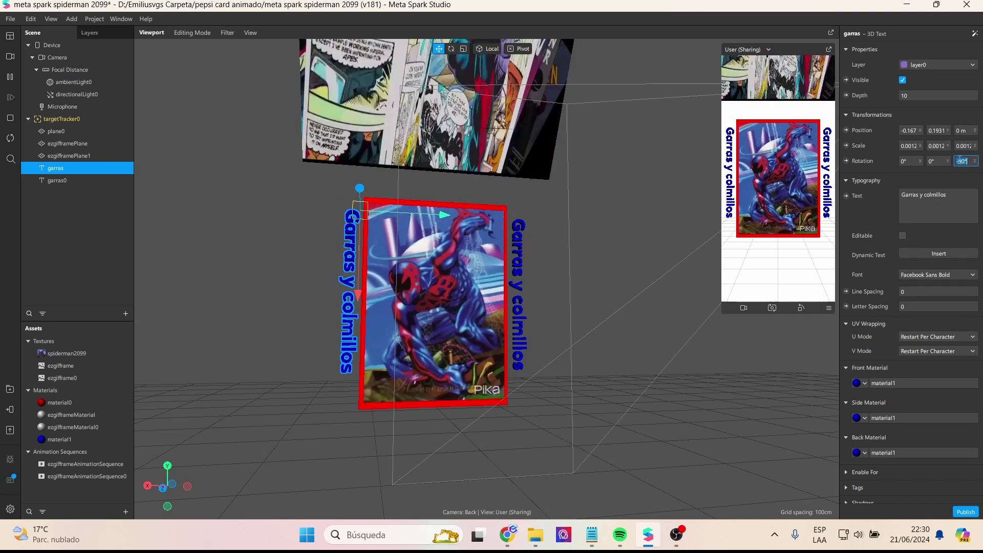
pyautogui.write('90')
pyautogui.press('Return')
pyautogui.moveTo(267, 207); pyautogui.dragTo(256, 206)
pyautogui.moveTo(353, 133); pyautogui.dragTo(389, 348)
pyautogui.click(85, 180)
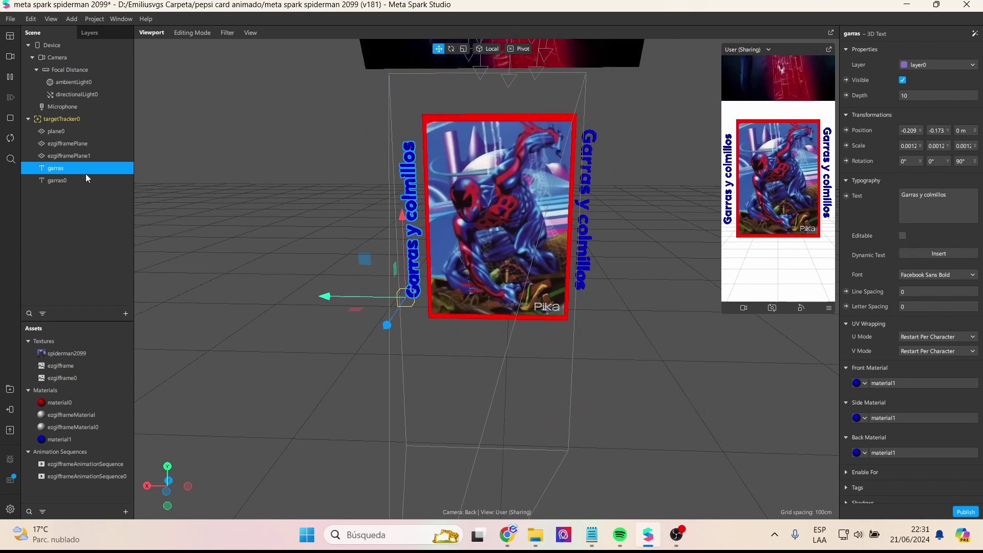
pyautogui.moveTo(596, 212); pyautogui.dragTo(596, 219)
# Change the left text to "Alta tecnología" and rename the left object alta and the right one garras
pyautogui.click(63, 169)
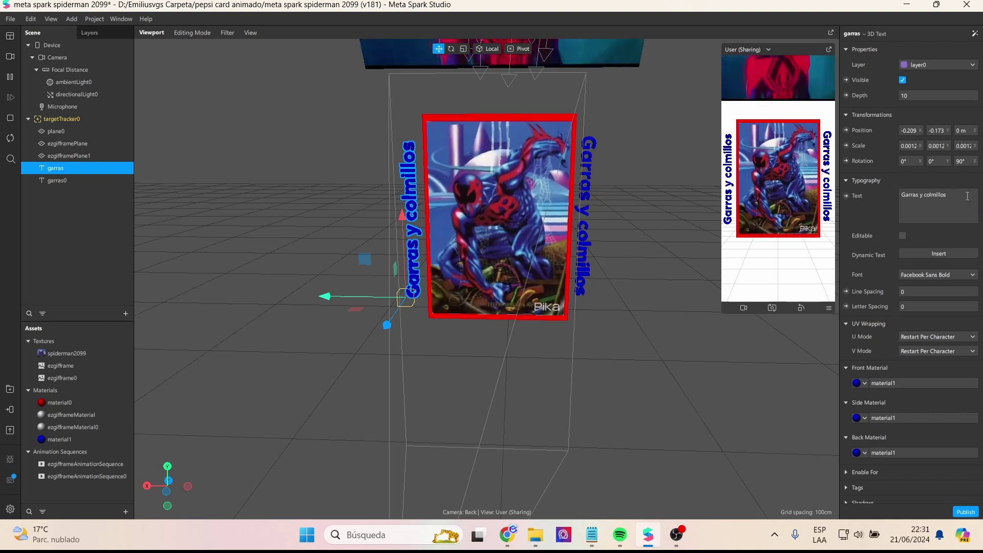
pyautogui.moveTo(966, 198); pyautogui.dragTo(853, 196)
pyautogui.write('Alta tecnología')
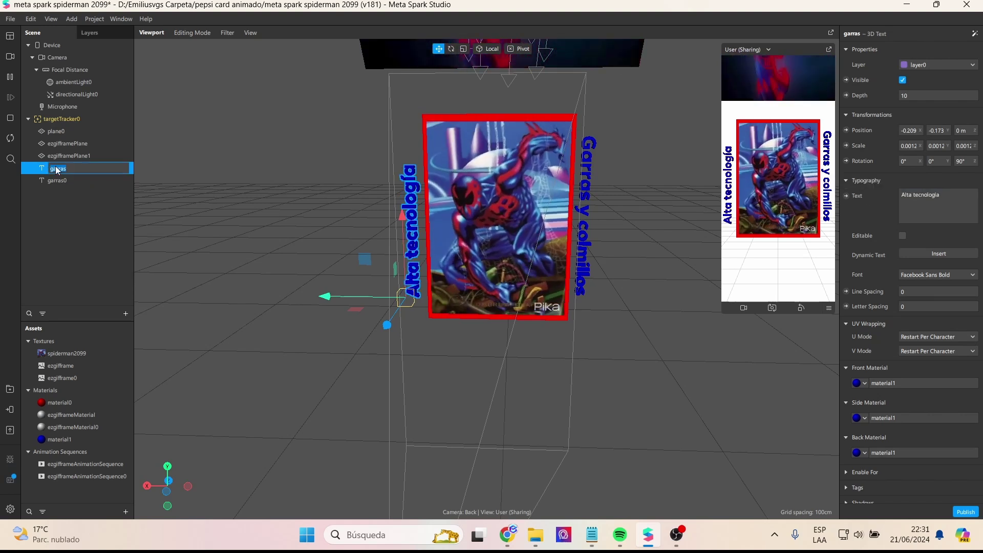
pyautogui.click(55, 181)
pyautogui.click(52, 168)
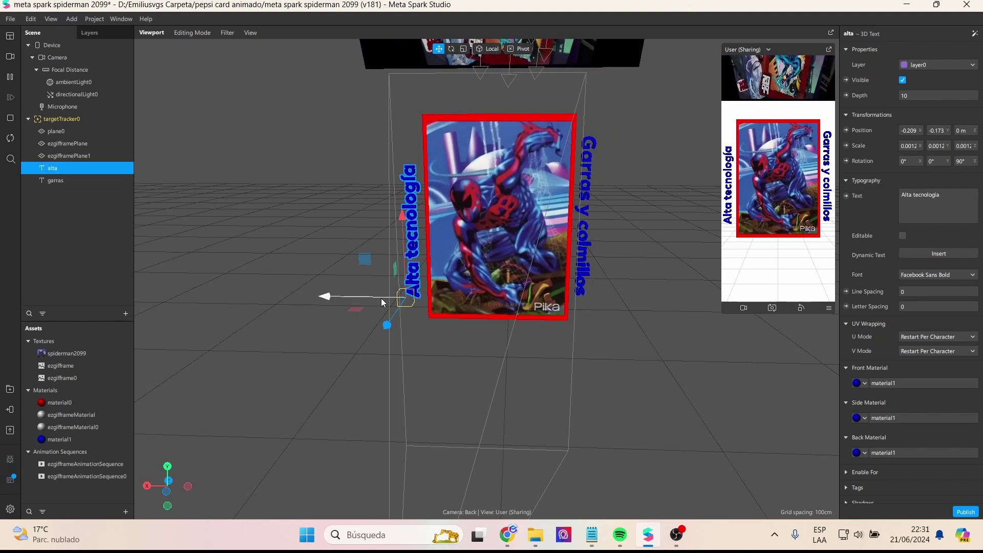
# Duplicate alta, set the copy's Z rotation to 0° and place it below the card at about -0.147 m X and -0.242 m Y
pyautogui.rightClick(54, 168)
pyautogui.click(113, 265)
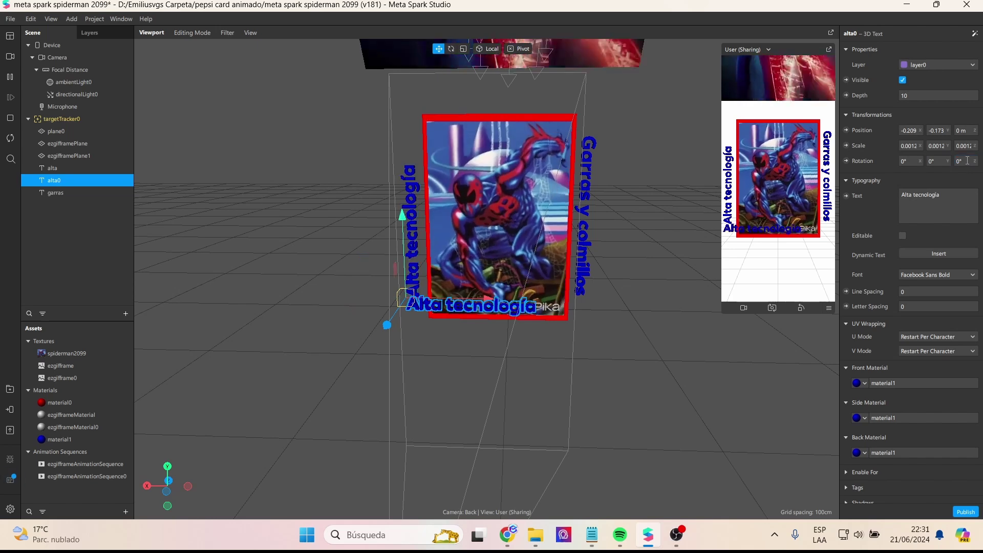
pyautogui.moveTo(402, 250); pyautogui.dragTo(402, 271)
pyautogui.moveTo(492, 328); pyautogui.dragTo(519, 328)
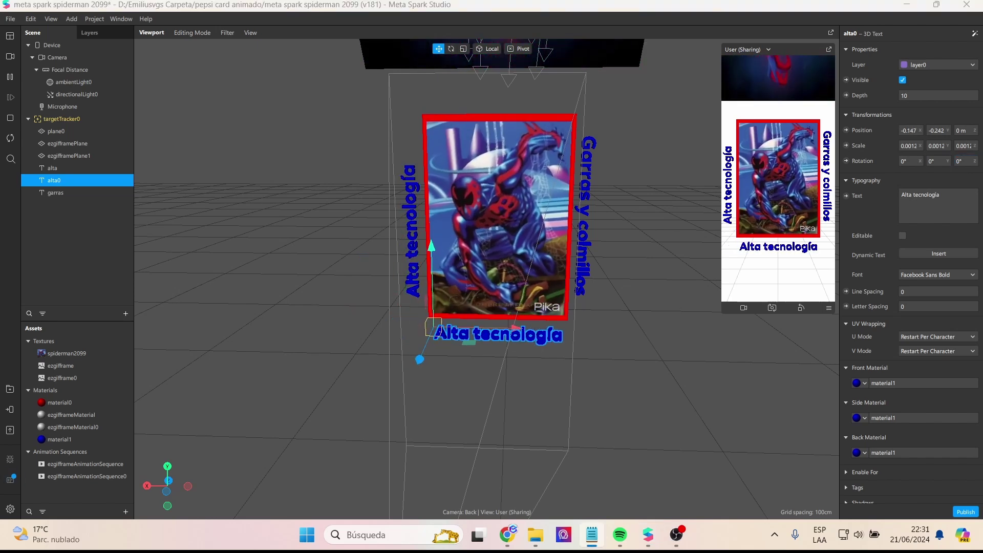
# Change the text below the card to "Vista sobrehumana" and center it at about -0.183 m on X
pyautogui.moveTo(942, 195); pyautogui.dragTo(892, 191)
pyautogui.write('Vista sobrehumana')
pyautogui.moveTo(515, 328); pyautogui.dragTo(499, 329)
pyautogui.moveTo(635, 410); pyautogui.dragTo(635, 369, button='right')
pyautogui.scroll(3, 635, 369)
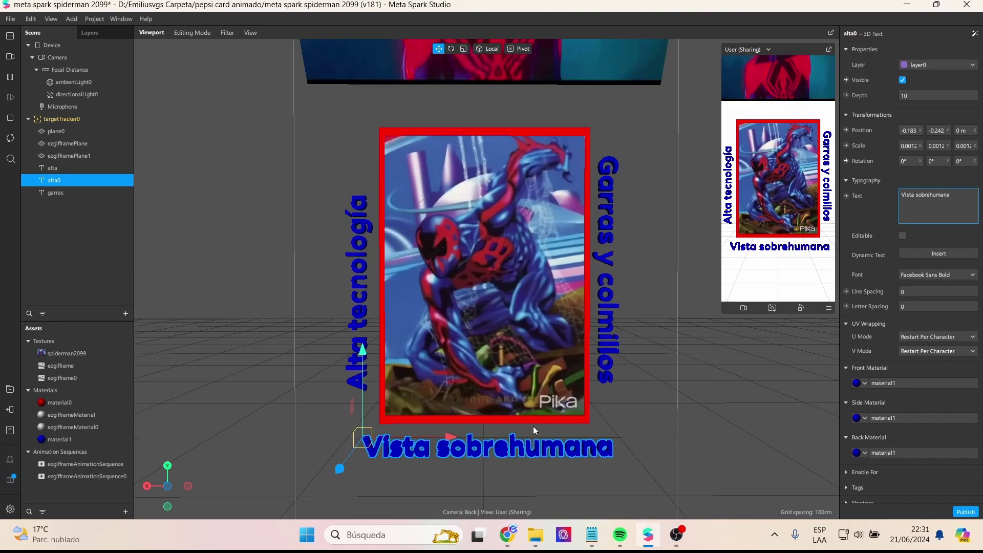
# Nudge the left text up and the right text down beside the card, and rename alta0 as vista
pyautogui.click(354, 363)
pyautogui.moveTo(346, 306); pyautogui.dragTo(346, 287)
pyautogui.click(77, 180)
pyautogui.click(77, 193)
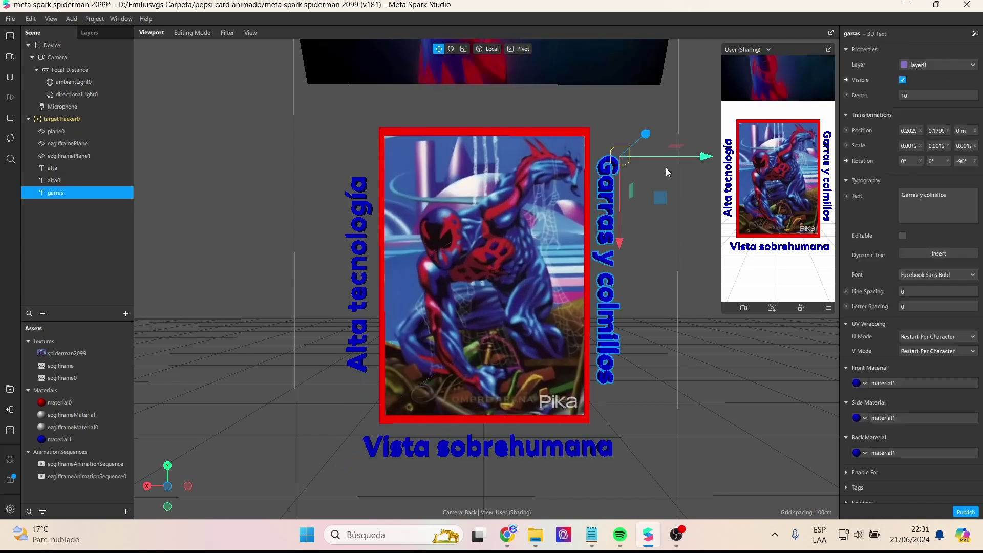
pyautogui.moveTo(619, 244); pyautogui.dragTo(619, 252)
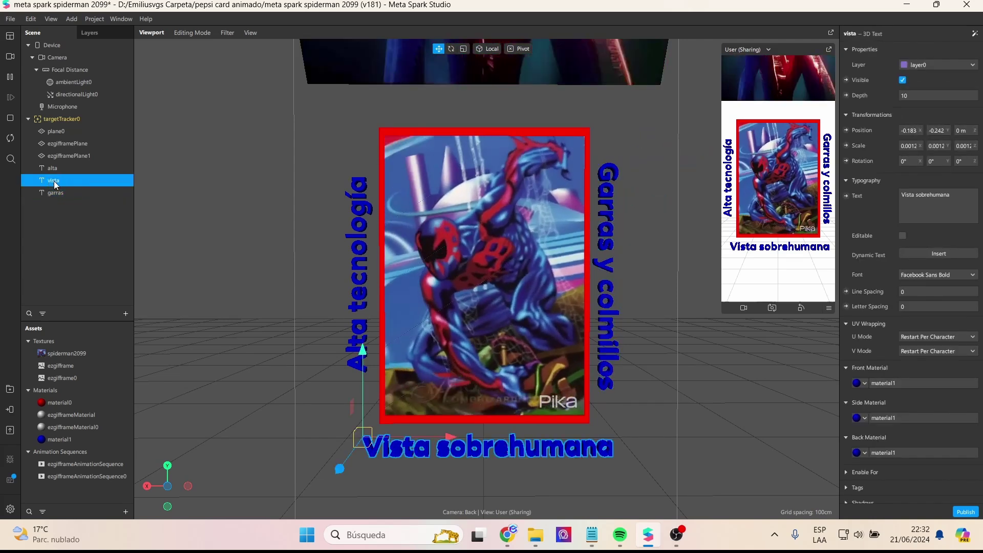
# Duplicate the vista text and move the copy above the card to about 0.274 m on Y
pyautogui.rightClick(54, 180)
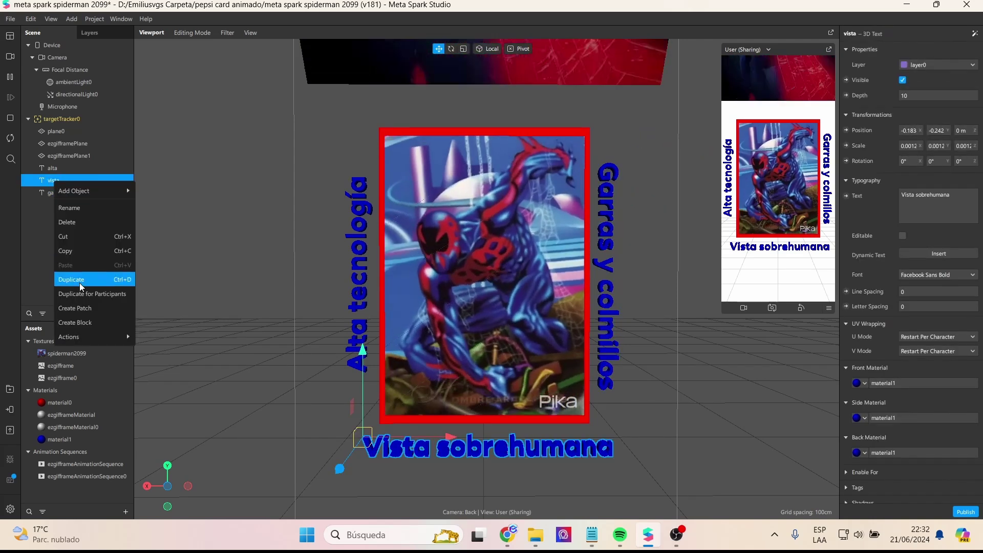
pyautogui.click(87, 279)
pyautogui.moveTo(362, 394); pyautogui.dragTo(358, 54)
pyautogui.scroll(-5, 435, 118)
pyautogui.moveTo(589, 281); pyautogui.dragTo(588, 254, button='right')
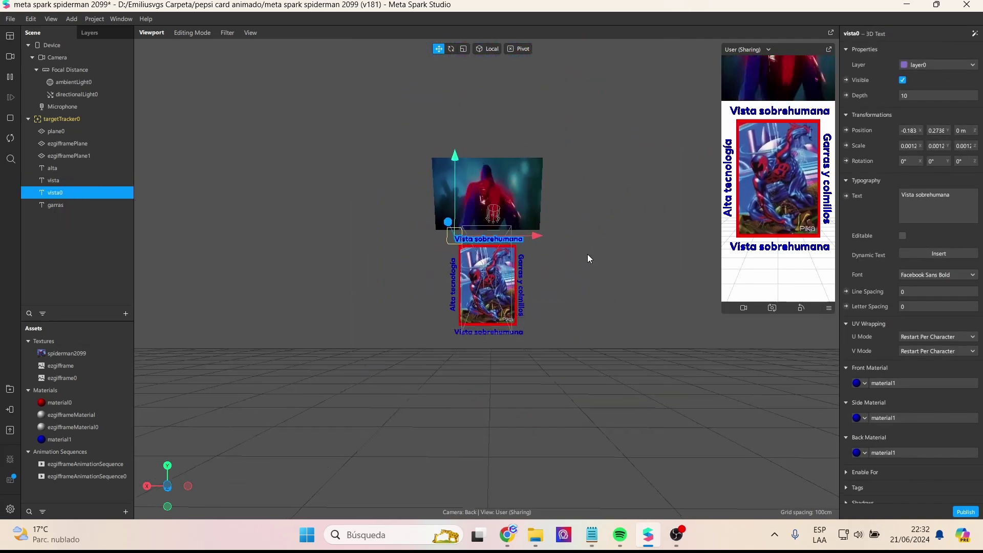
pyautogui.scroll(3, 588, 254)
# Rename the upper text object curacion, change its text to "Curación rápida" and center it above the card
pyautogui.doubleClick(56, 194)
pyautogui.write('curacion')
pyautogui.press('Return')
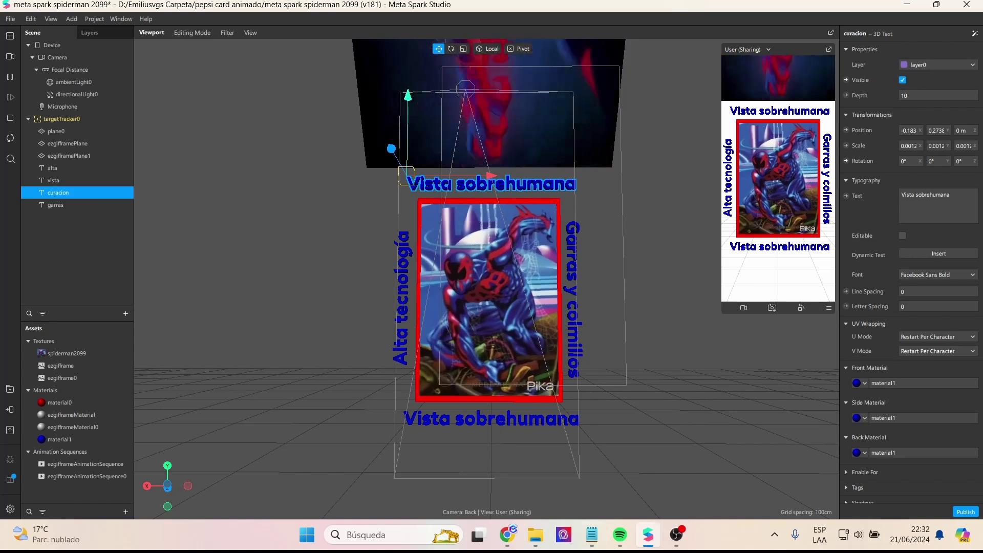
pyautogui.doubleClick(907, 196)
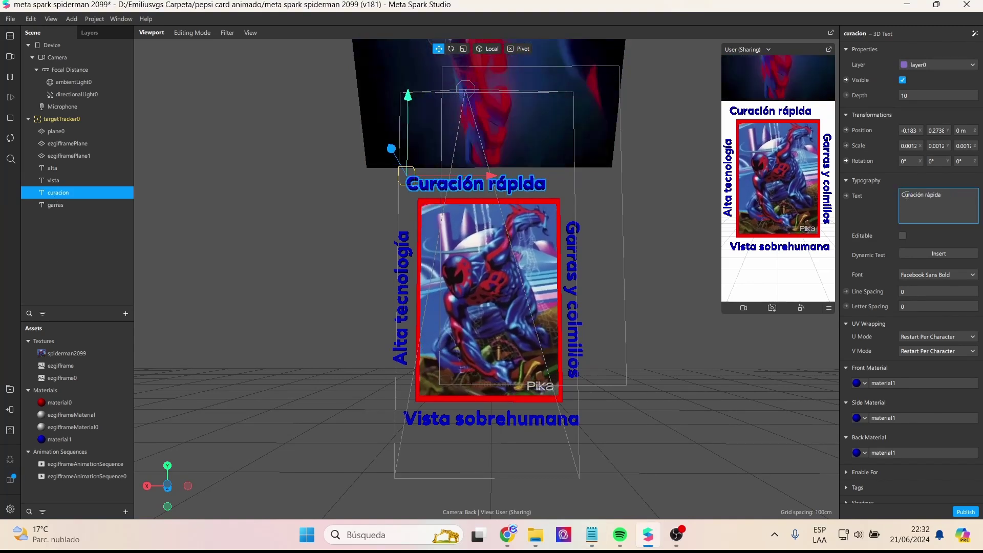
pyautogui.click(687, 339)
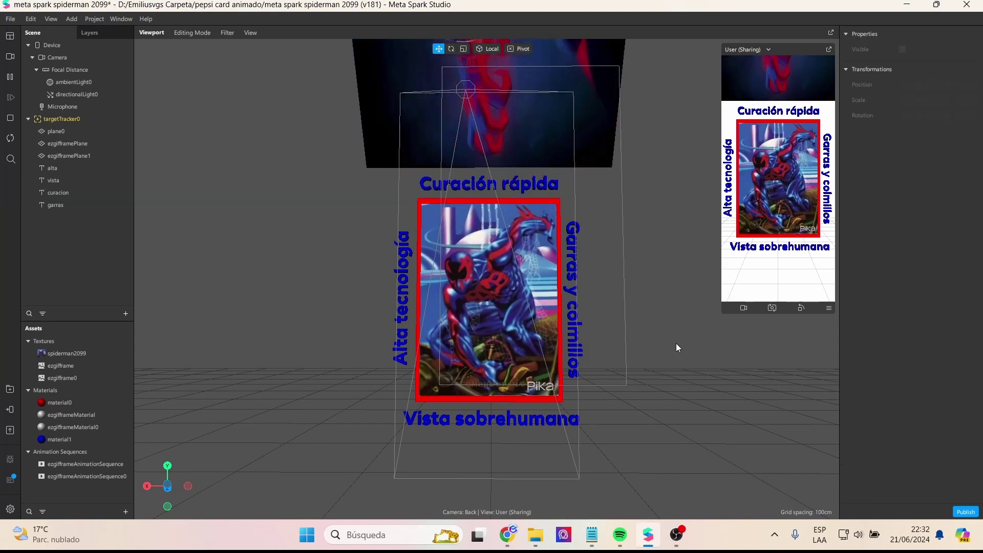
pyautogui.scroll(-3, 670, 399)
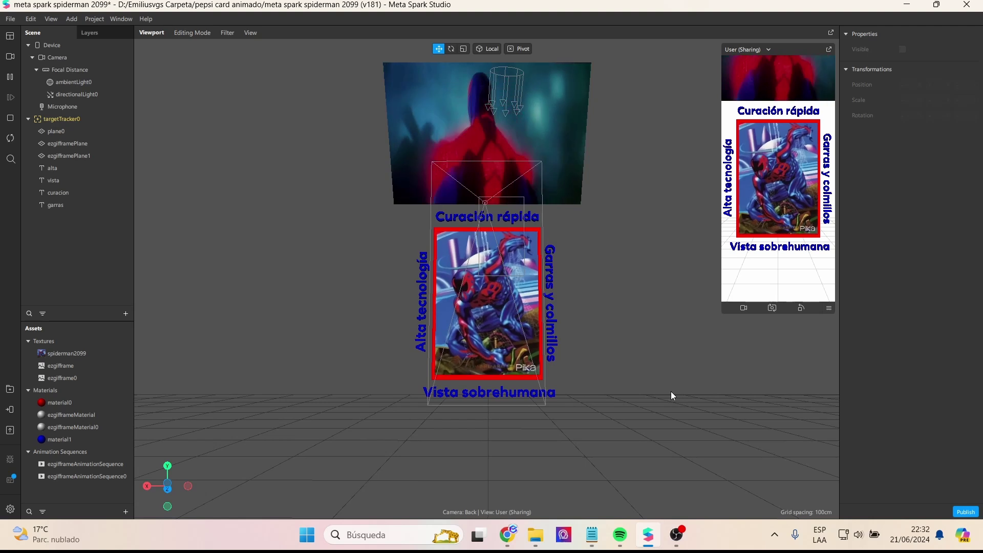